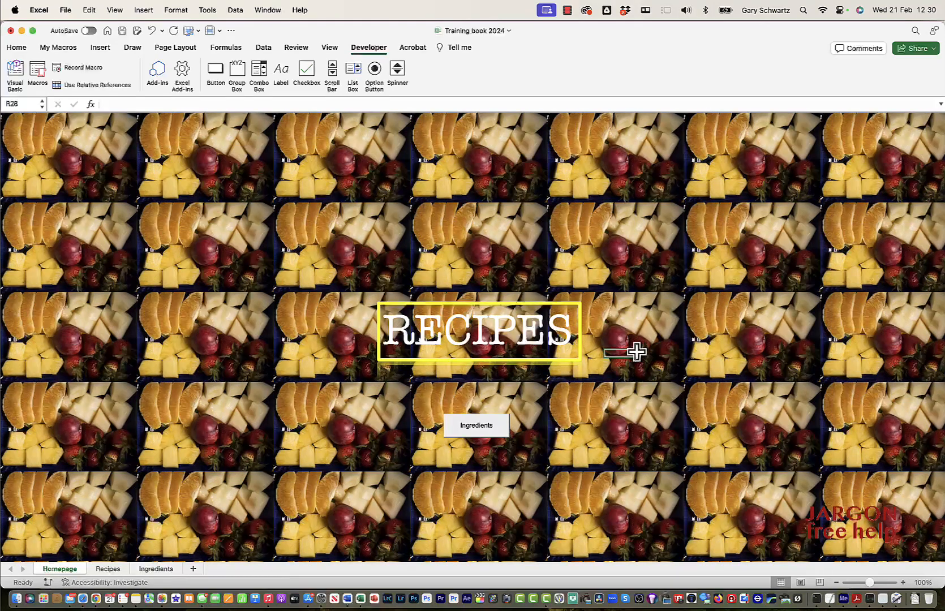
# Step: Test the existing Ingredients button on the Homepage sheet and return to the Homepage
pyautogui.moveTo(637, 352); pyautogui.dragTo(640, 356)
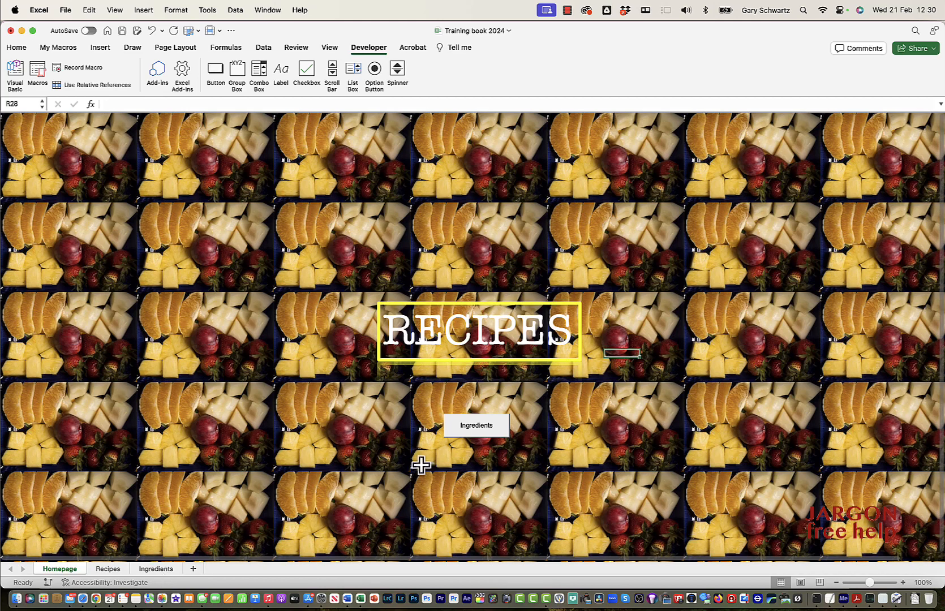
pyautogui.click(486, 429)
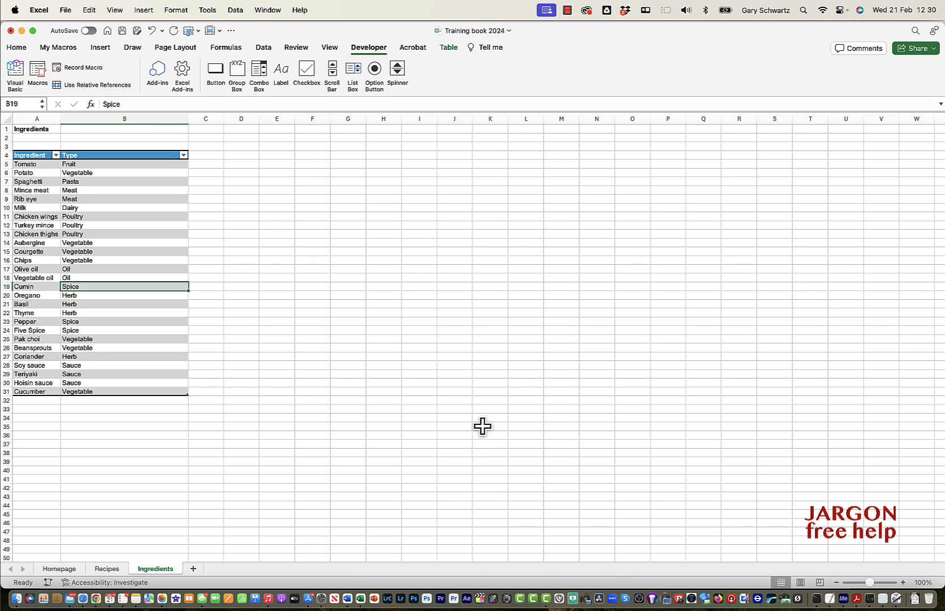
pyautogui.click(67, 568)
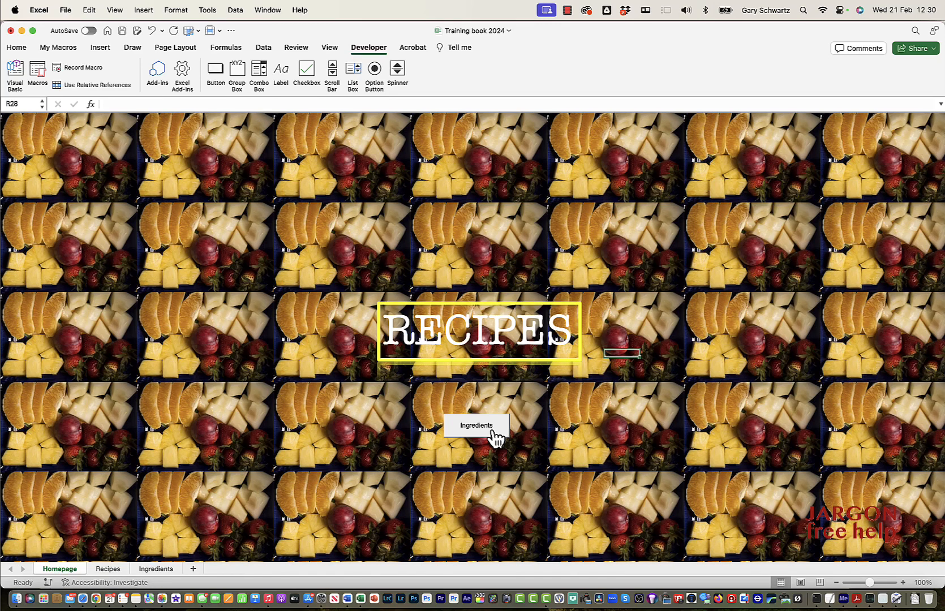
# Step: Delete the existing Ingredients button from the Homepage sheet
pyautogui.rightClick(492, 431)
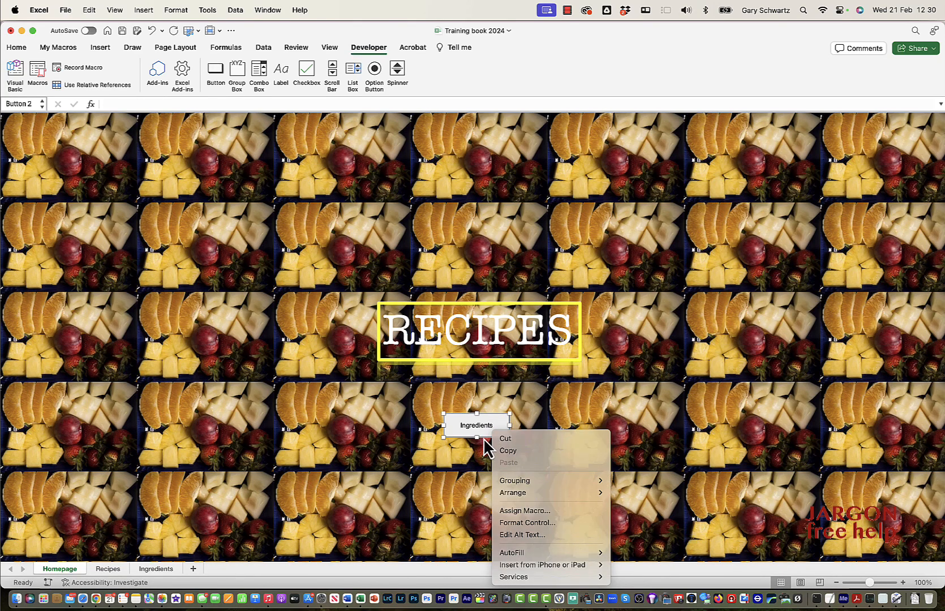
pyautogui.click(484, 439)
pyautogui.press('Delete')
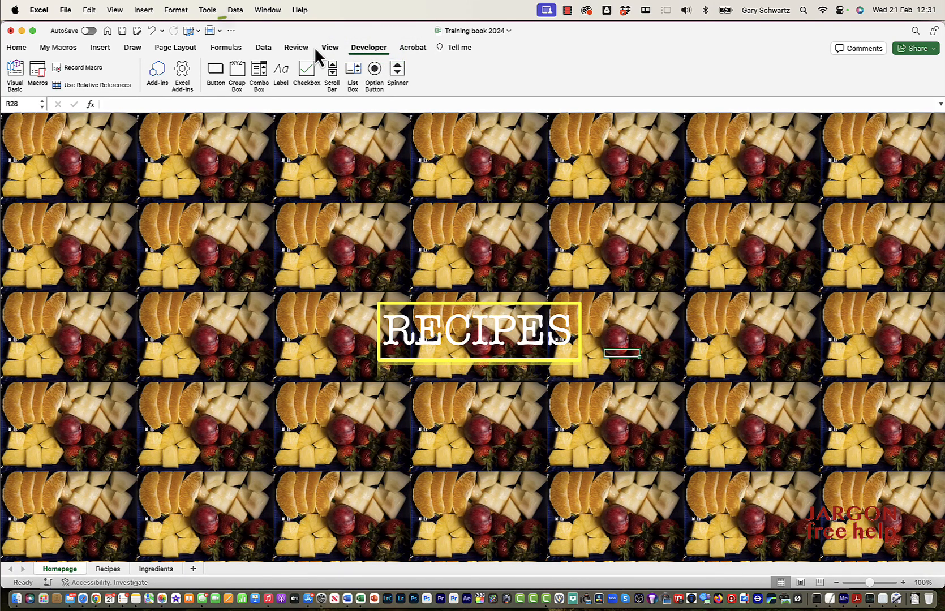
# Step: Check in the ribbon customisation preferences whether the Developer tab is enabled, and close the preferences without changes
pyautogui.click(230, 32)
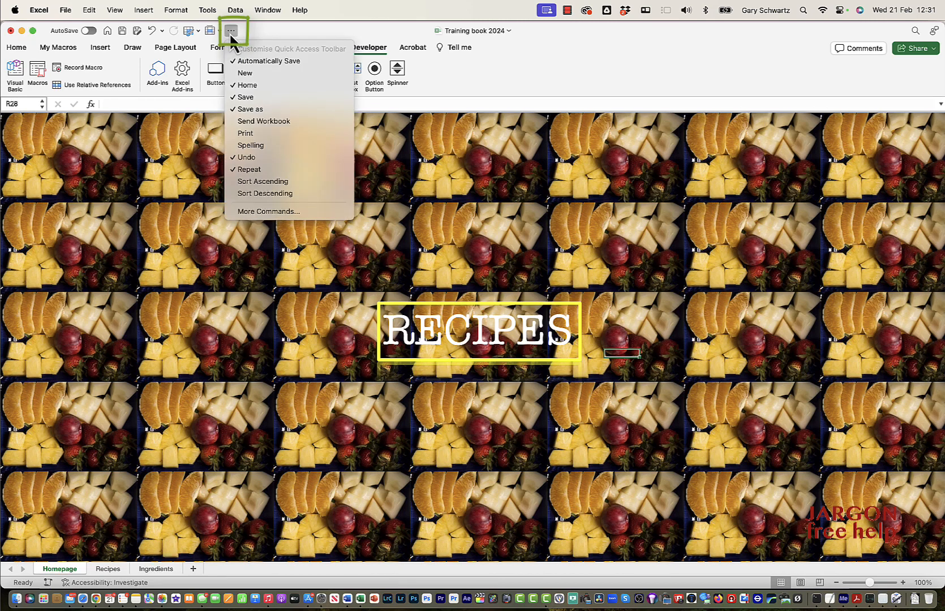
pyautogui.click(250, 214)
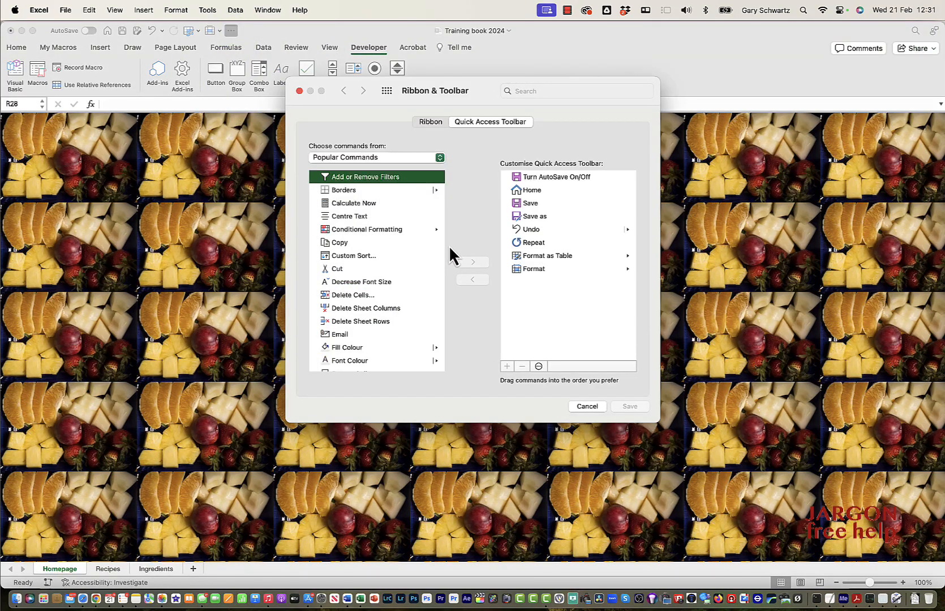
pyautogui.scroll(-1, 369, 256)
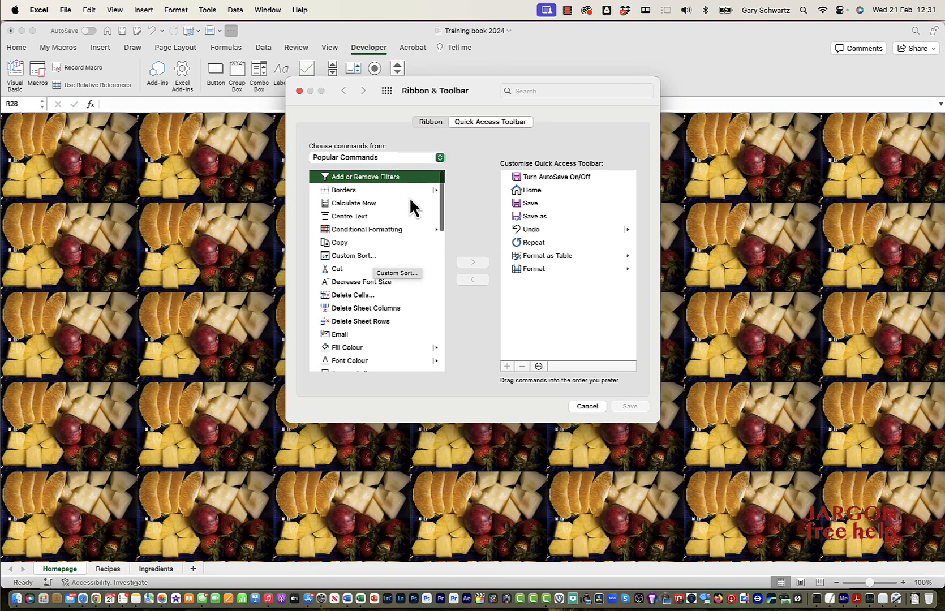
pyautogui.click(431, 121)
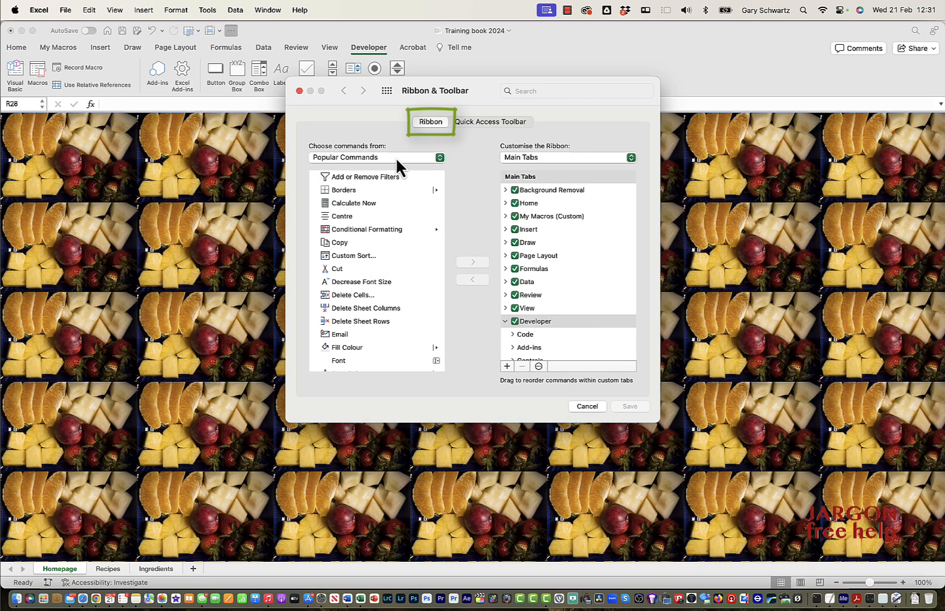
pyautogui.scroll(-1, 359, 305)
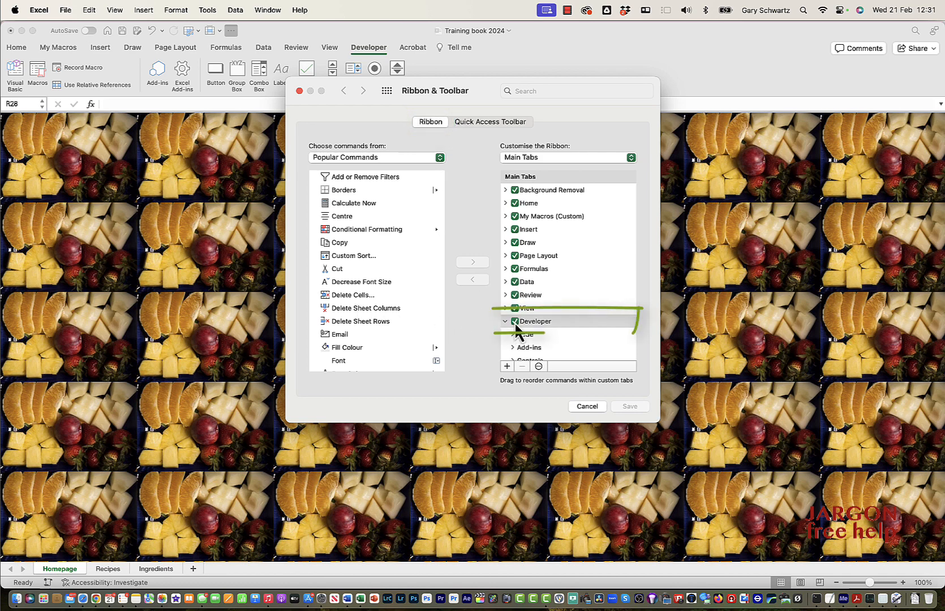
pyautogui.scroll(-1, 515, 323)
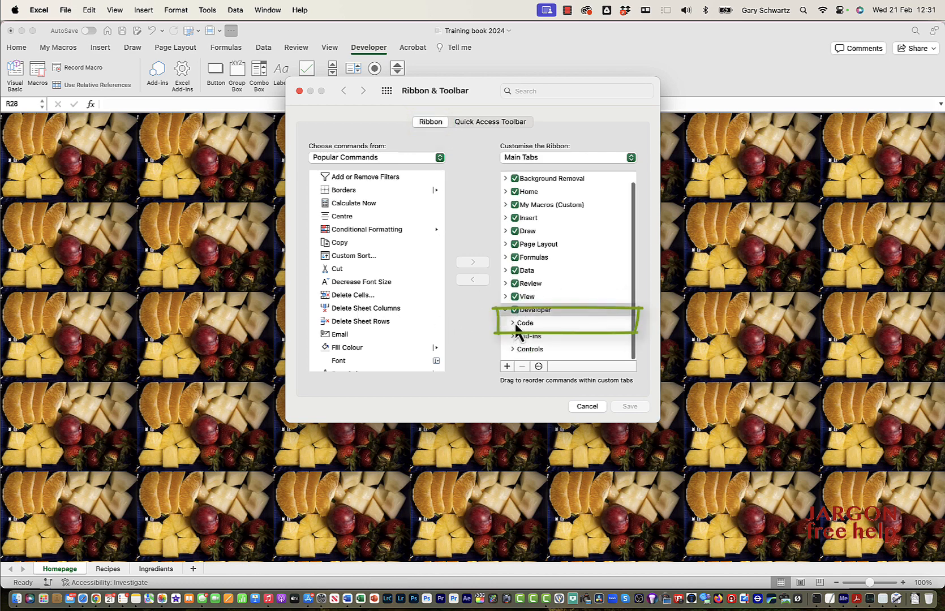
pyautogui.click(586, 406)
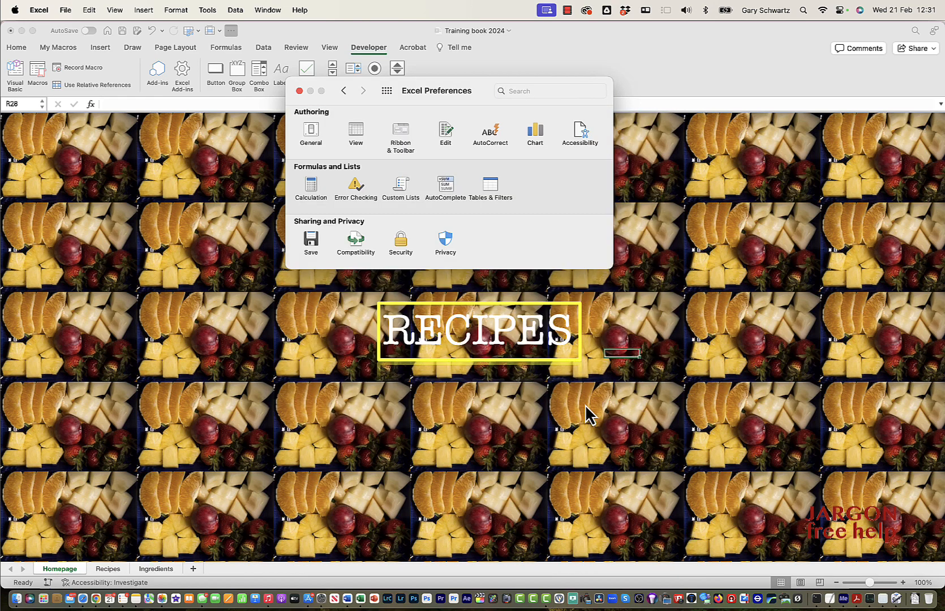
pyautogui.click(298, 91)
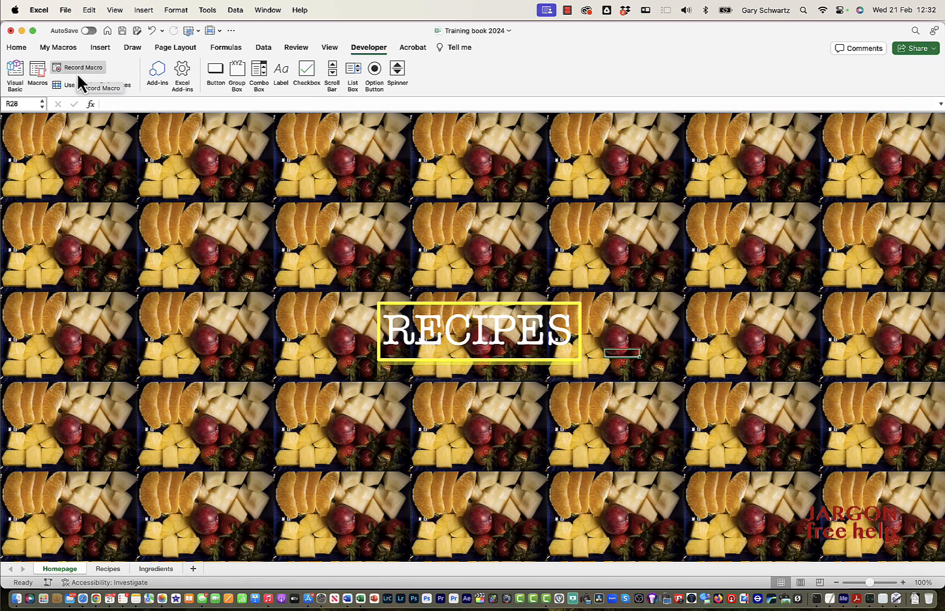
# Step: Draw a form button below the RECIPES title and start recording its macro as Goto_Ingredients, stored in This Workbook
pyautogui.click(214, 70)
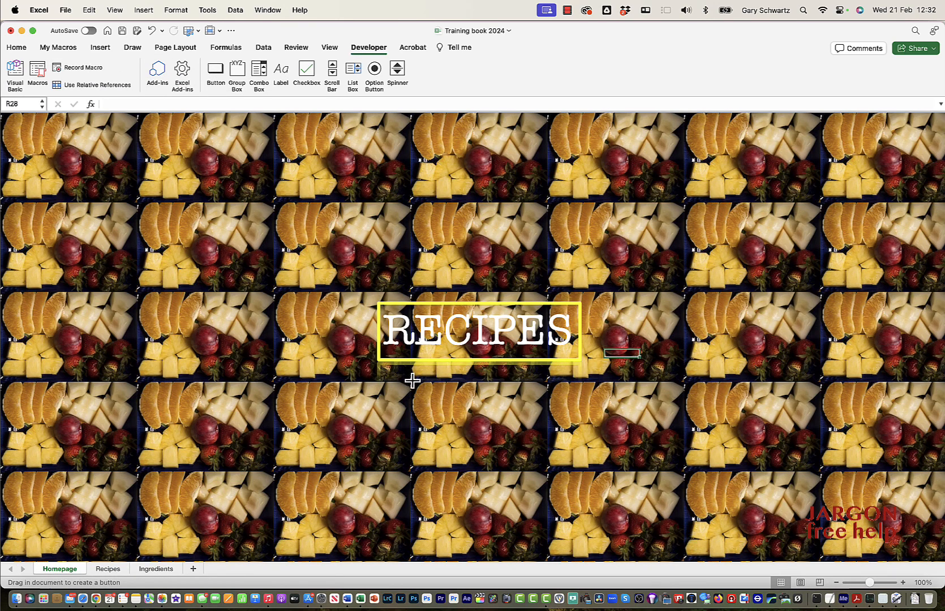
pyautogui.moveTo(420, 386); pyautogui.dragTo(475, 408)
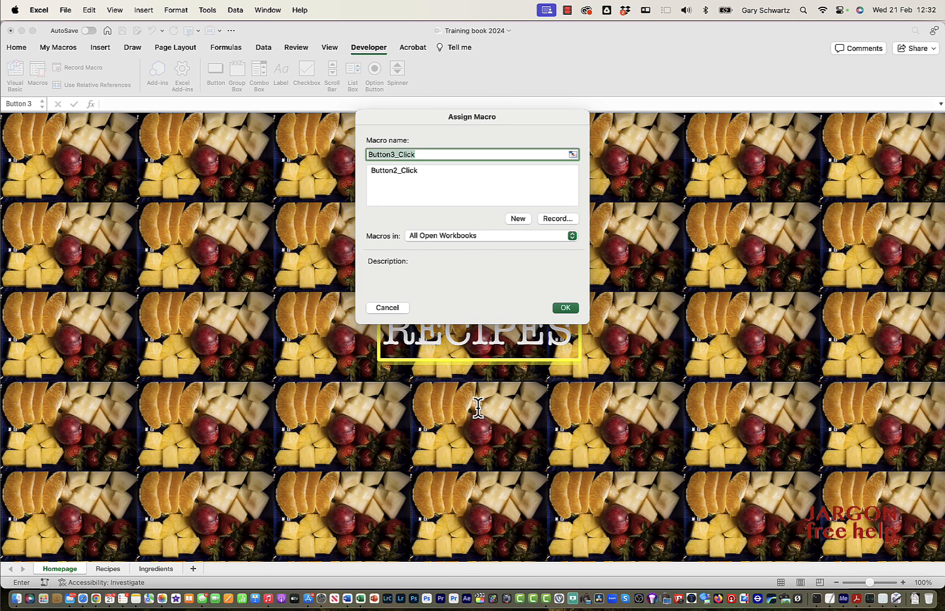
pyautogui.write('Goto_Ingredients')
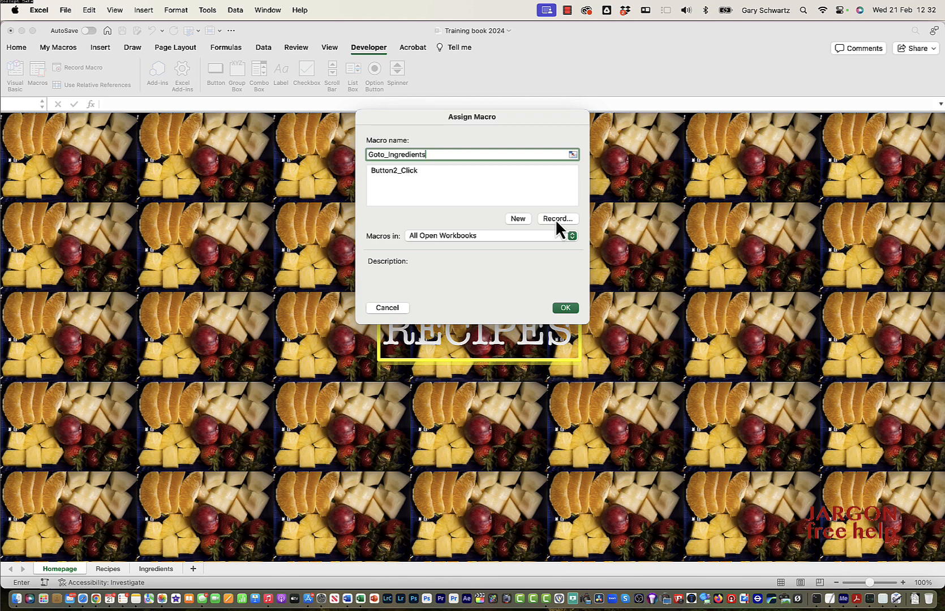
pyautogui.click(431, 237)
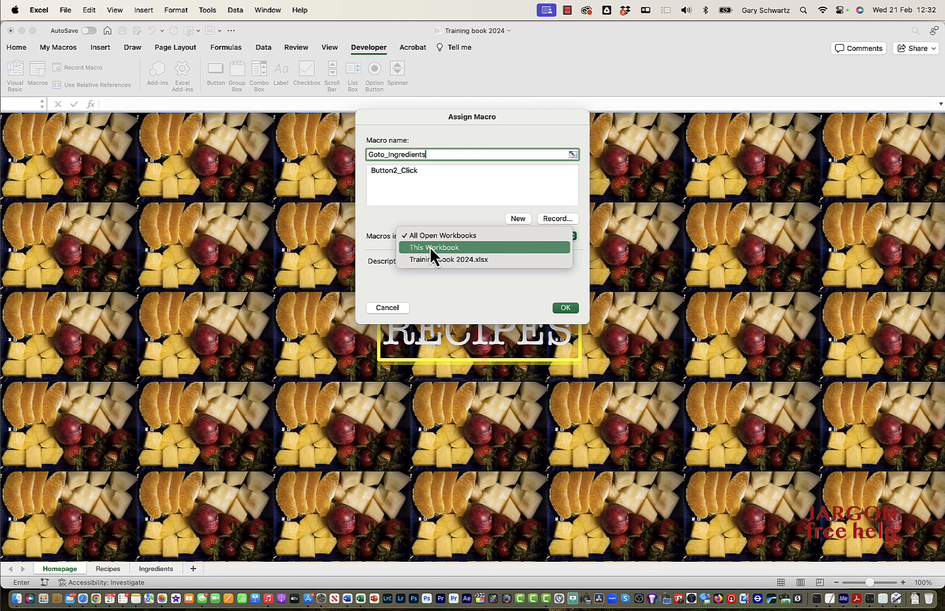
pyautogui.click(429, 246)
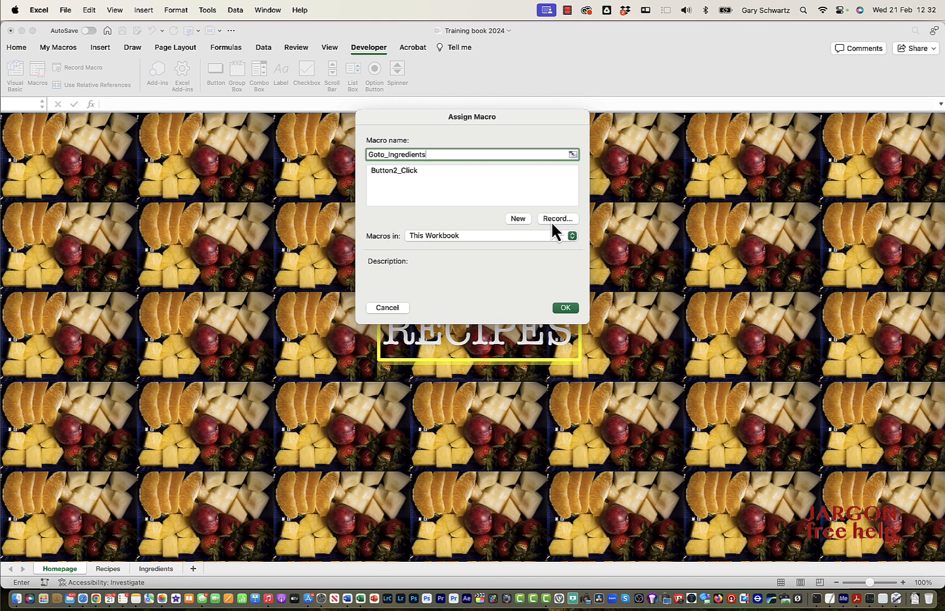
pyautogui.click(552, 221)
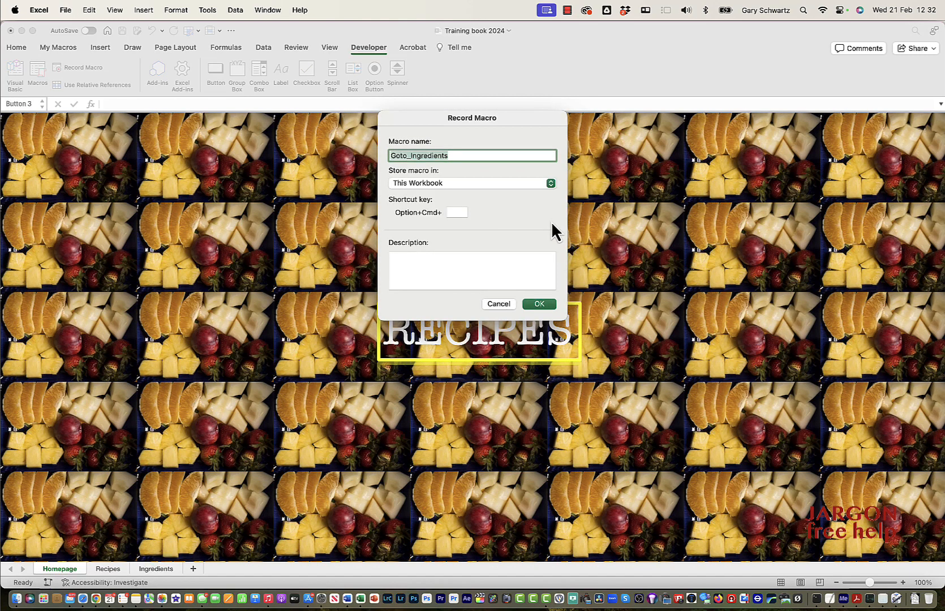
pyautogui.click(539, 305)
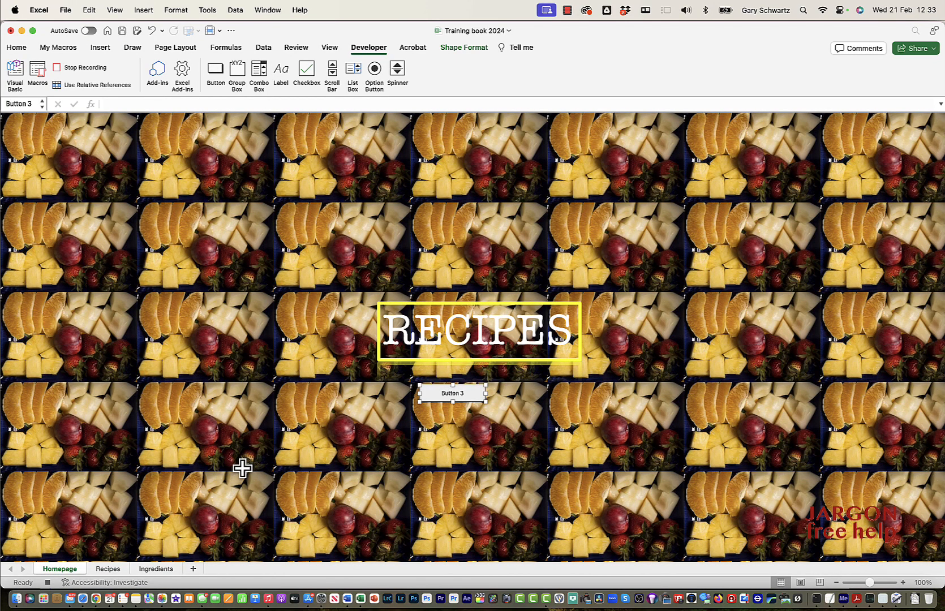
# Step: Record switching to the Ingredients sheet, stop the macro recording and return to the Homepage sheet
pyautogui.click(159, 569)
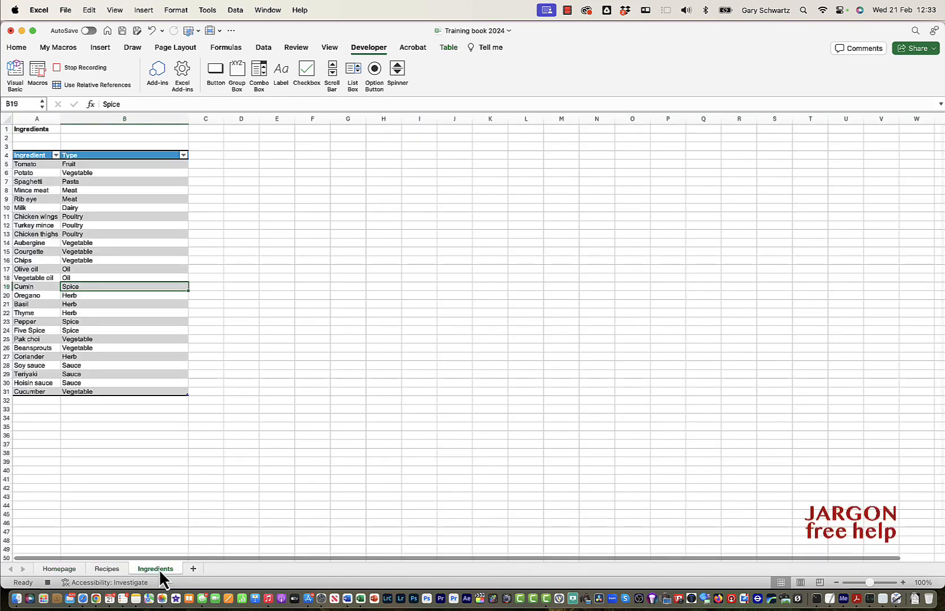
pyautogui.click(48, 583)
pyautogui.click(59, 569)
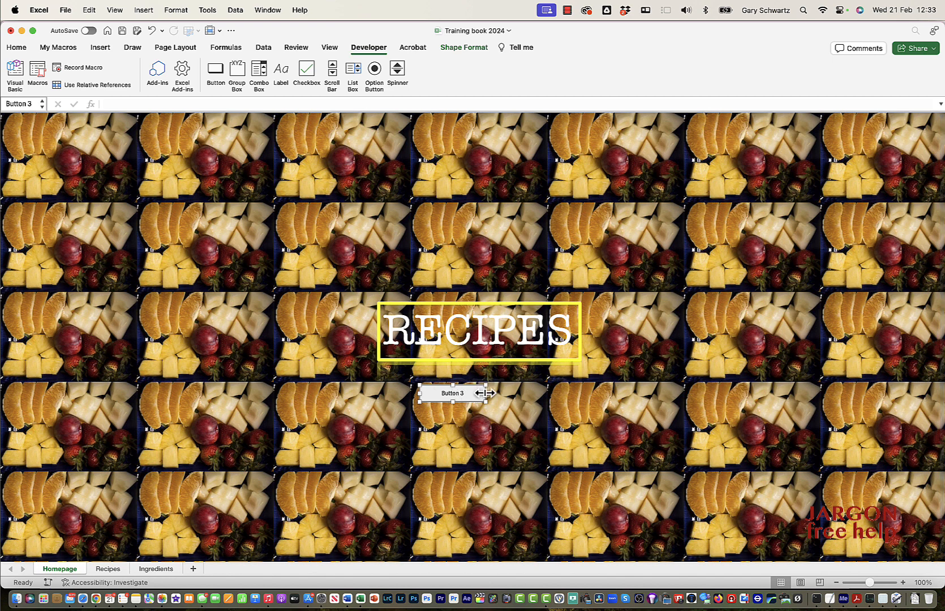
# Step: Change the new button's label to "Ingredients" and move the button to the centre beneath the RECIPES title
pyautogui.click(458, 392)
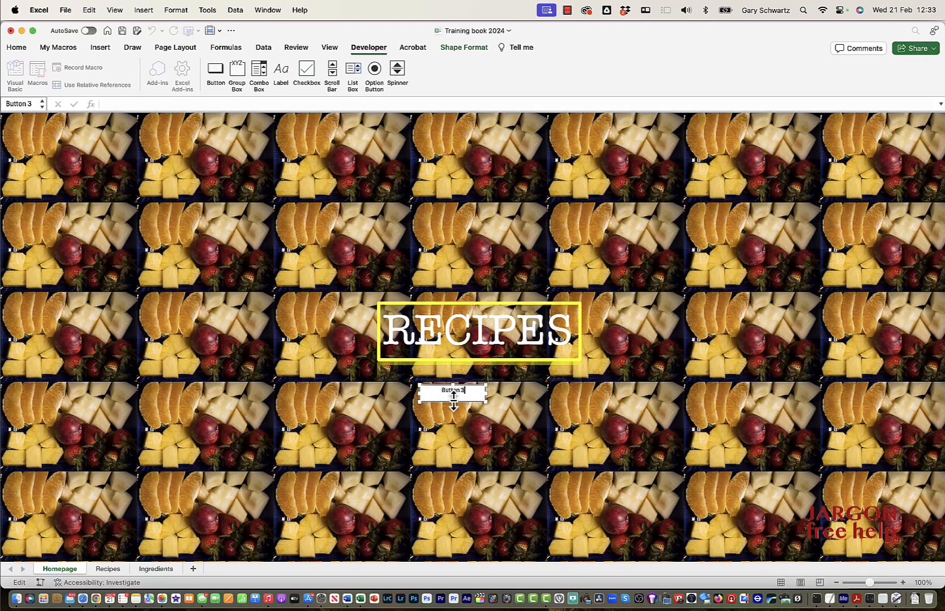
pyautogui.press('BackSpace')
pyautogui.press('BackSpace')
pyautogui.press('BackSpace')
pyautogui.press('BackSpace')
pyautogui.press('BackSpace')
pyautogui.press('BackSpace')
pyautogui.press('BackSpace')
pyautogui.press('BackSpace')
pyautogui.write('Ingredients')
pyautogui.moveTo(472, 401); pyautogui.dragTo(501, 435)
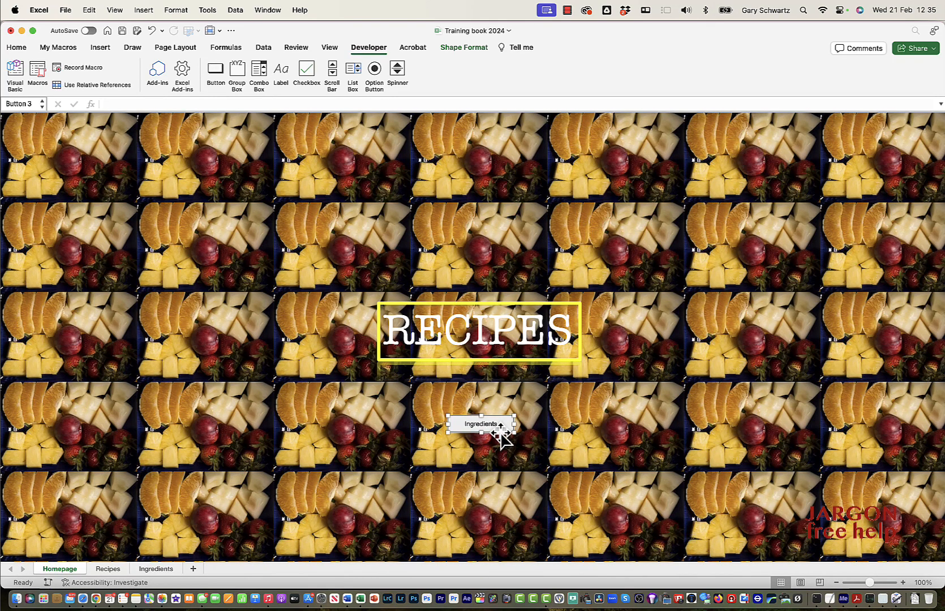
# Step: Deselect the relabelled Ingredients button, test that it opens its sheet, and go back to the Homepage
pyautogui.click(526, 448)
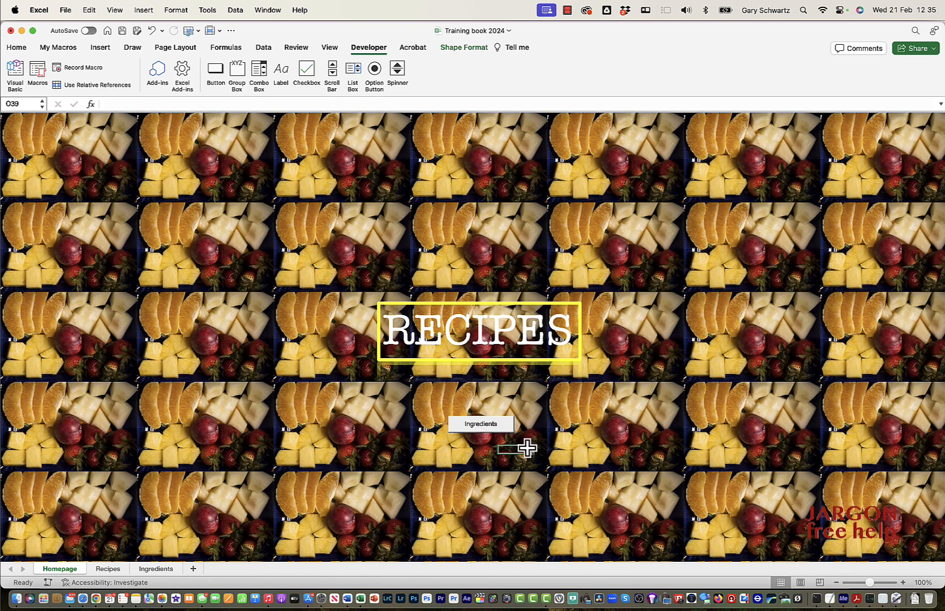
pyautogui.click(488, 428)
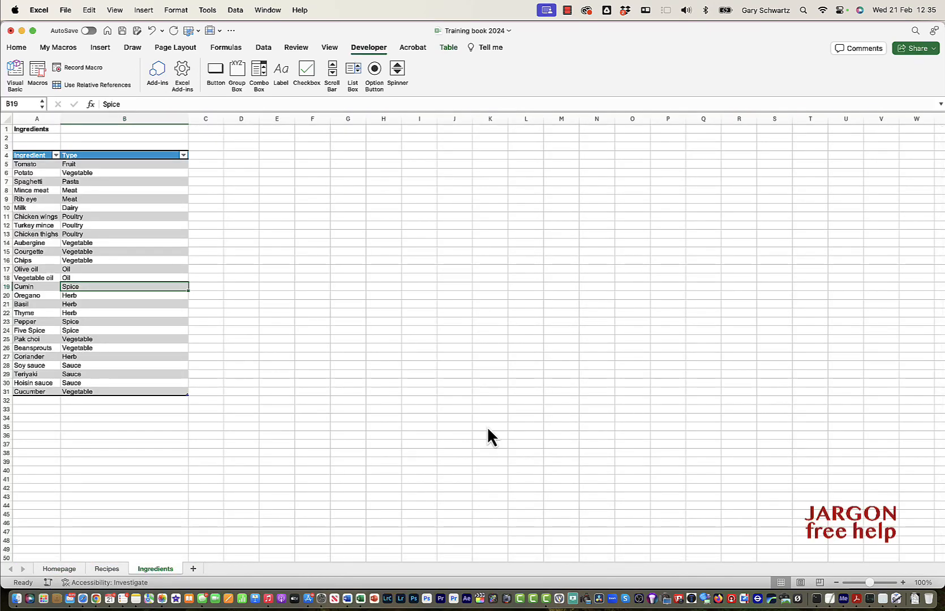
pyautogui.click(65, 570)
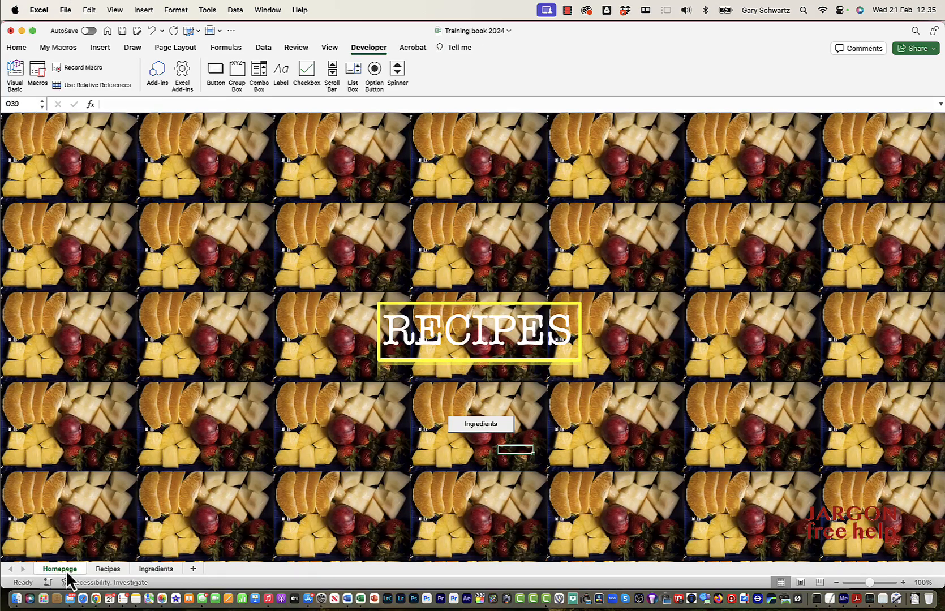
# Step: Draw a second button below the Ingredients button and start recording its macro as Goto_recipes in This Workbook
pyautogui.click(217, 73)
pyautogui.click(449, 440)
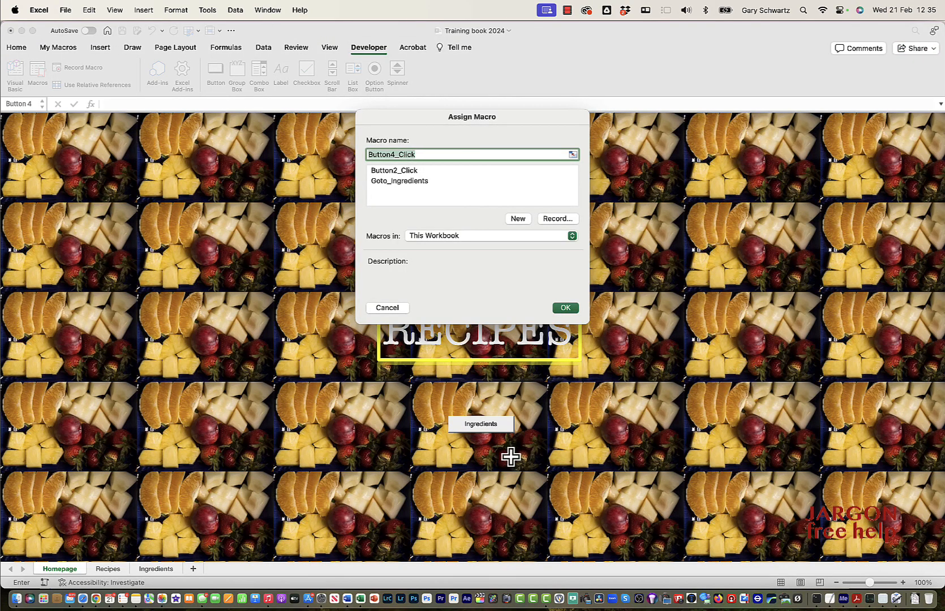
pyautogui.write('Goto_recipes')
pyautogui.click(554, 220)
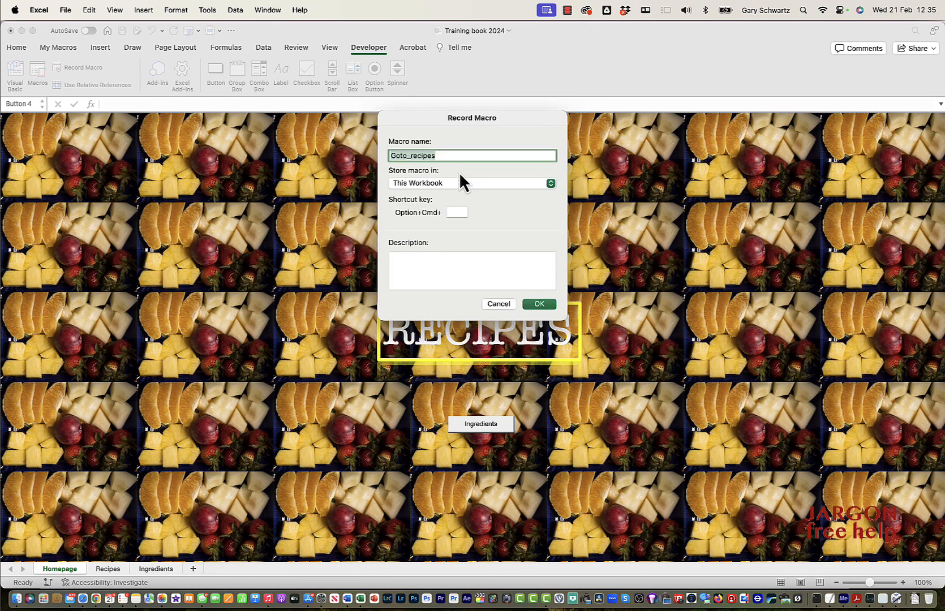
pyautogui.click(540, 304)
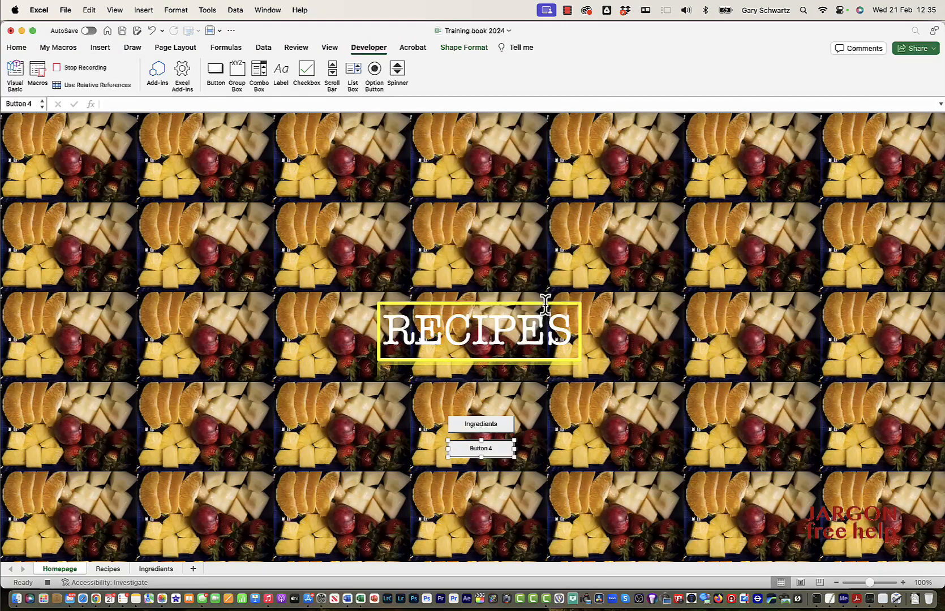
# Step: Record switching to the Recipes sheet, stop the macro recording and return to the Homepage sheet
pyautogui.click(108, 568)
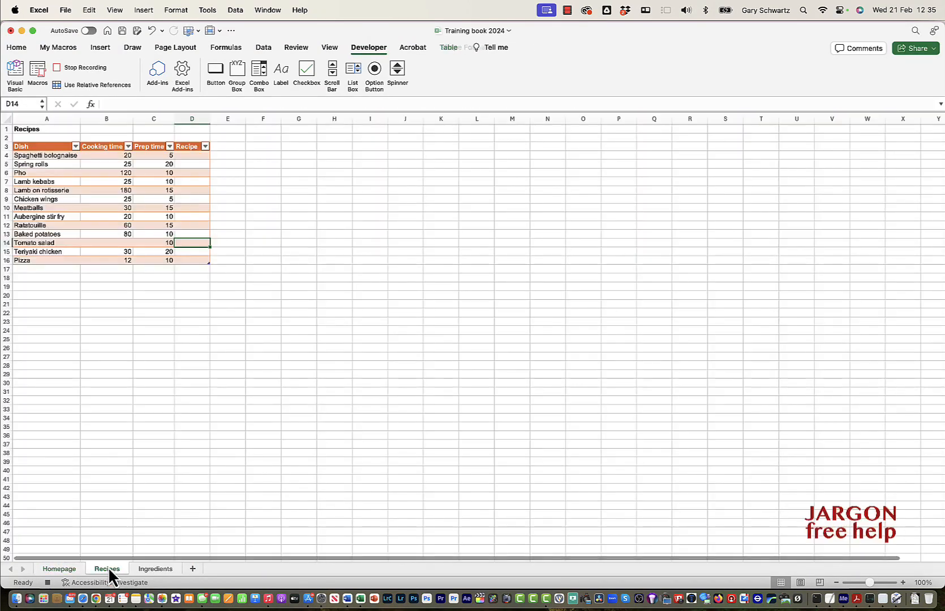
pyautogui.click(49, 583)
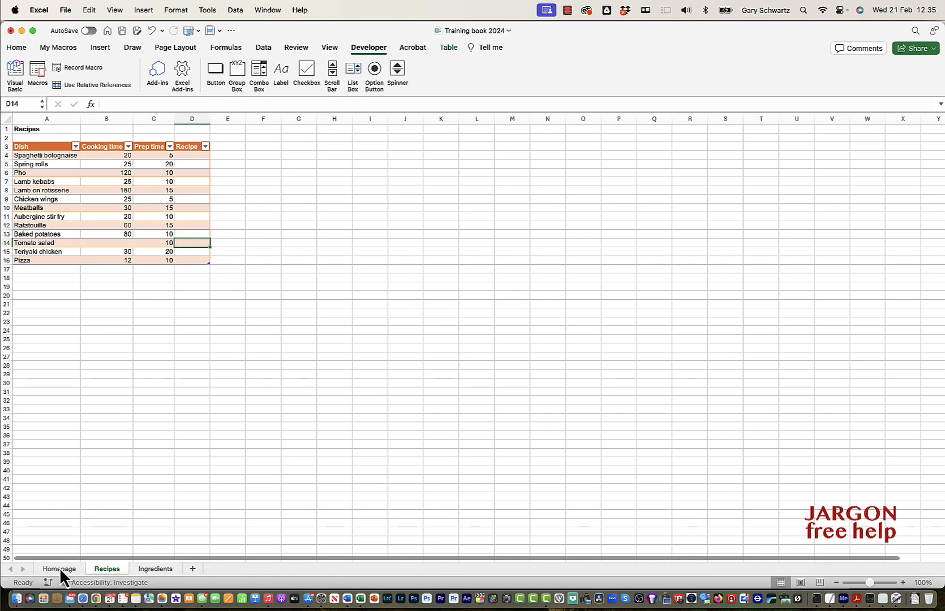
pyautogui.click(58, 569)
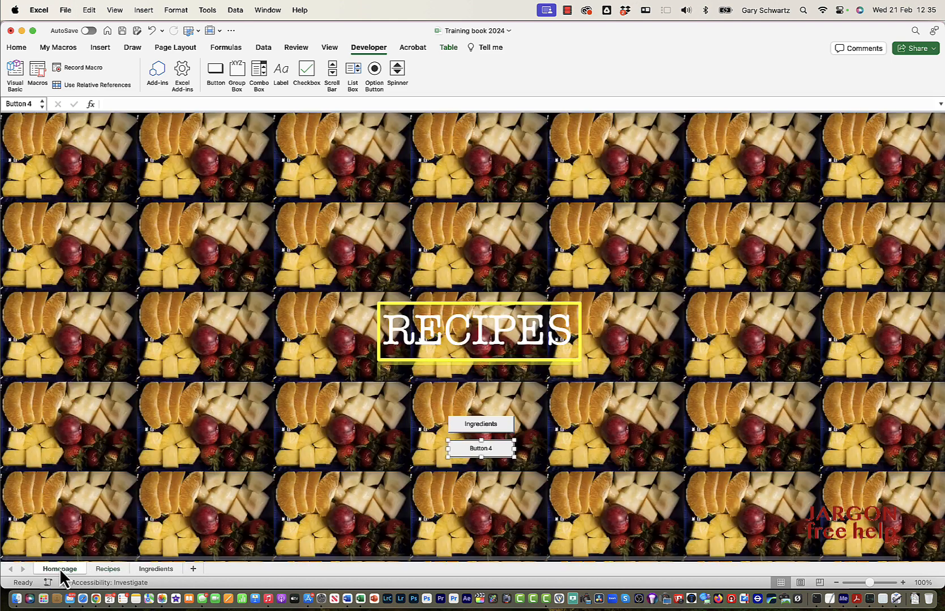
# Step: Change the label of the second button, below the Ingredients button, to "Recipes"
pyautogui.click(483, 450)
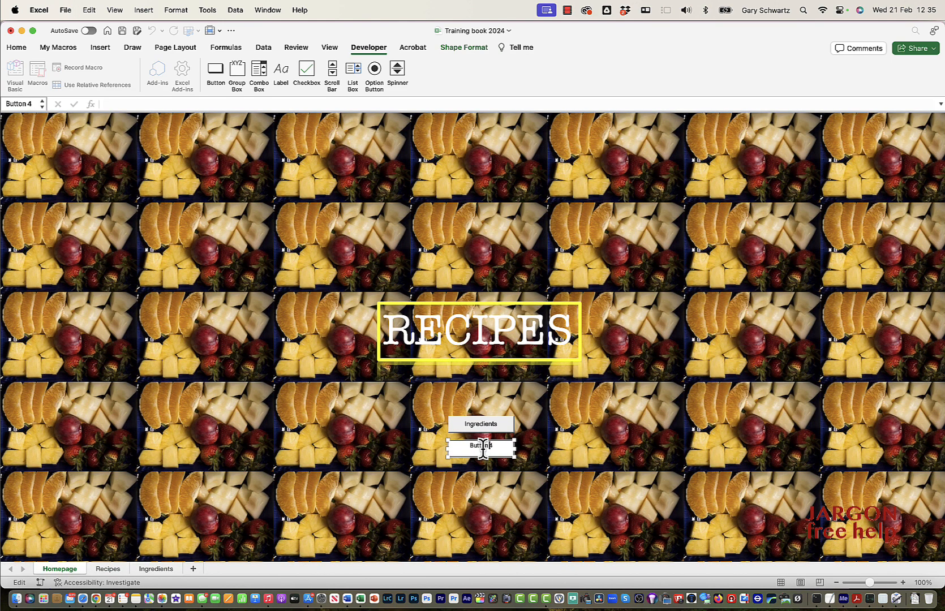
pyautogui.press('BackSpace')
pyautogui.press('BackSpace')
pyautogui.press('BackSpace')
pyautogui.press('BackSpace')
pyautogui.press('BackSpace')
pyautogui.press('BackSpace')
pyautogui.press('BackSpace')
pyautogui.write('ecipes')
pyautogui.write('R')
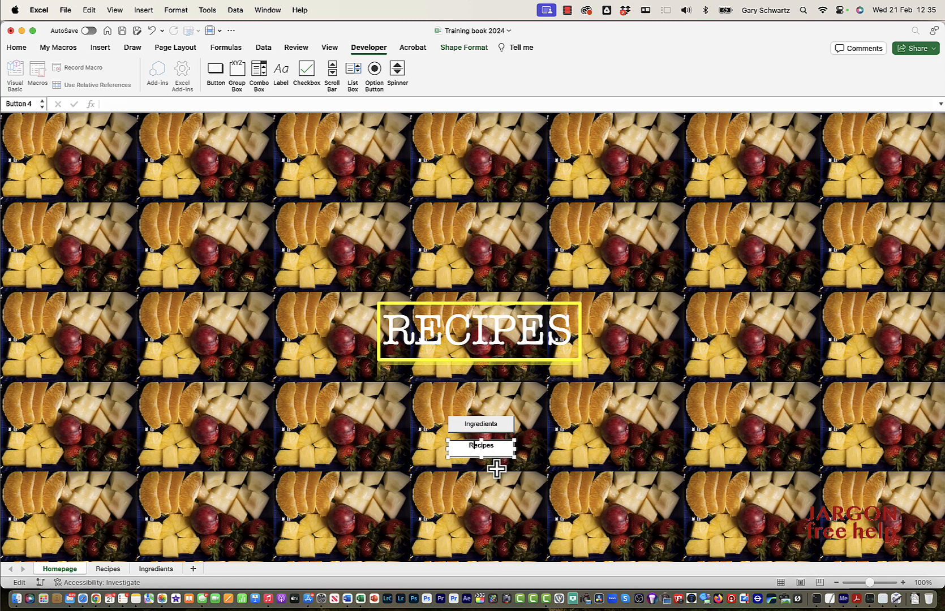
# Step: Deselect the relabelled Recipes button, test that it opens its sheet, and return to the Homepage
pyautogui.click(495, 465)
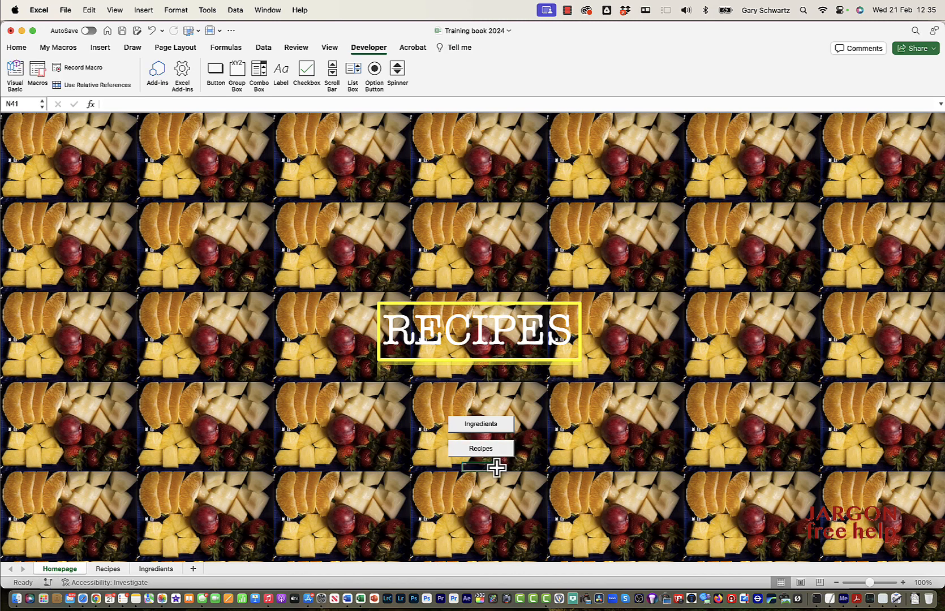
pyautogui.click(485, 449)
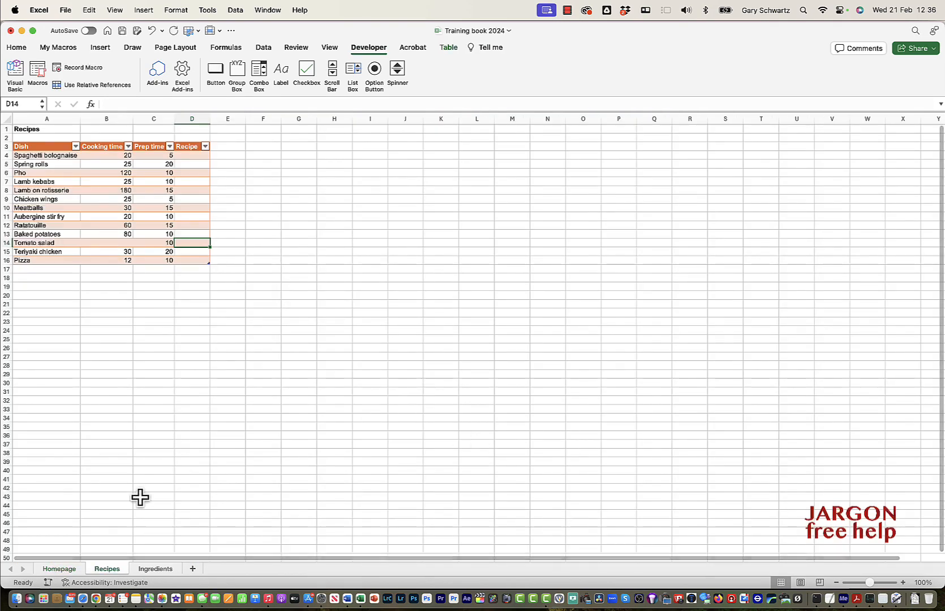
pyautogui.click(59, 569)
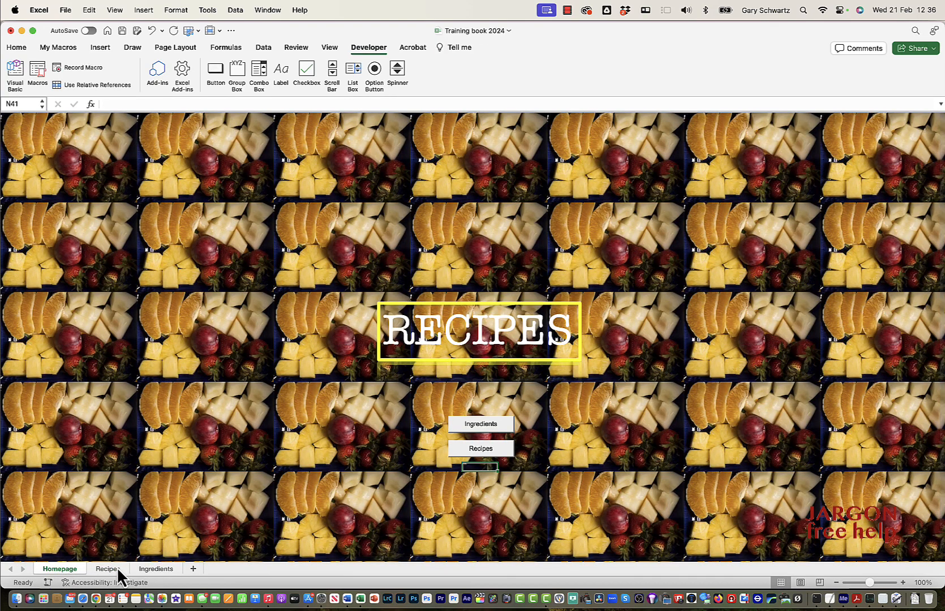
# Step: Test the Homepage's Ingredients button against its sheet, return to the Homepage and select that button
pyautogui.click(155, 569)
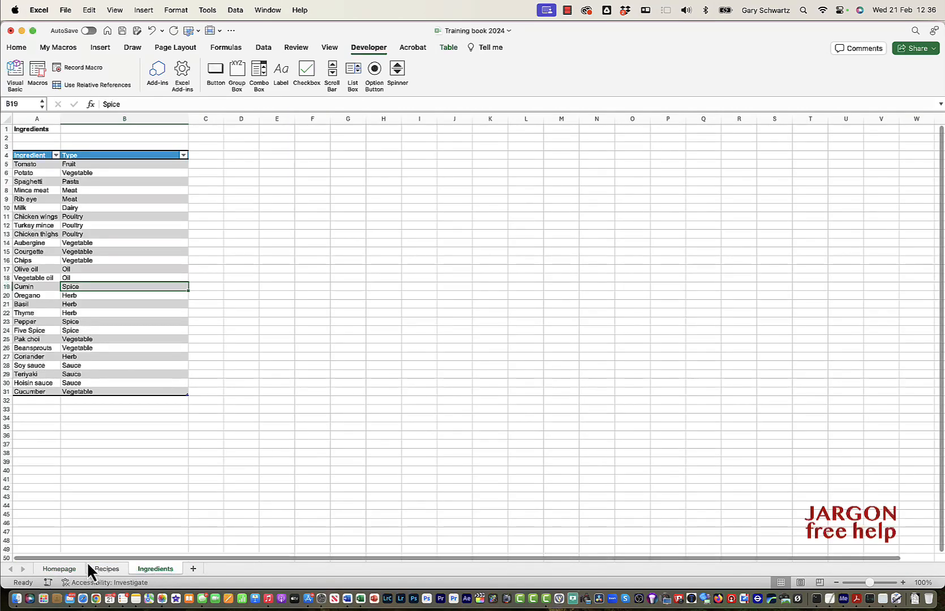
pyautogui.click(62, 568)
pyautogui.click(494, 426)
pyautogui.click(60, 569)
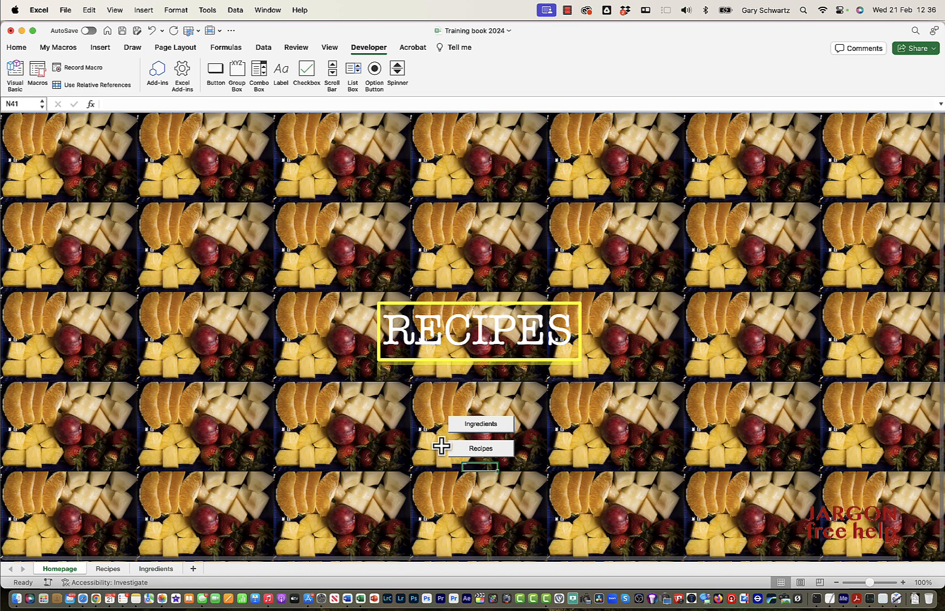
pyautogui.rightClick(496, 425)
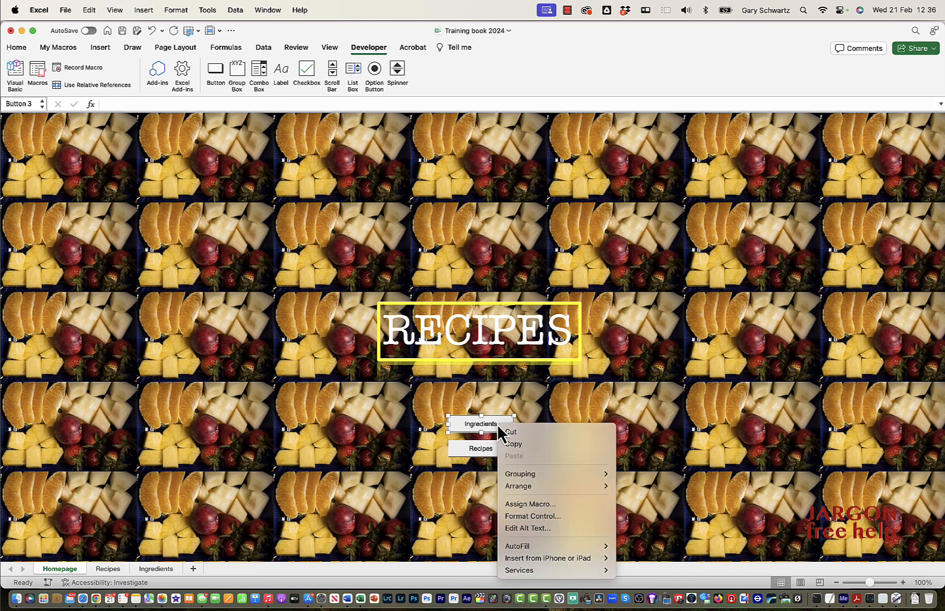
pyautogui.click(490, 427)
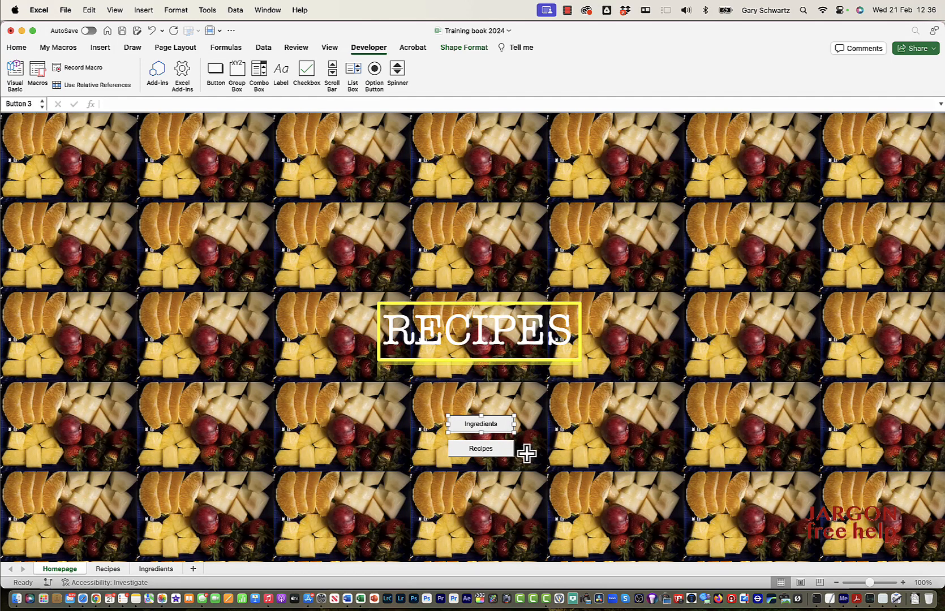
# Step: From the Recipes sheet, record a macro named Goto_homepage in This Workbook that switches to the Homepage sheet, and stop the recording
pyautogui.click(109, 569)
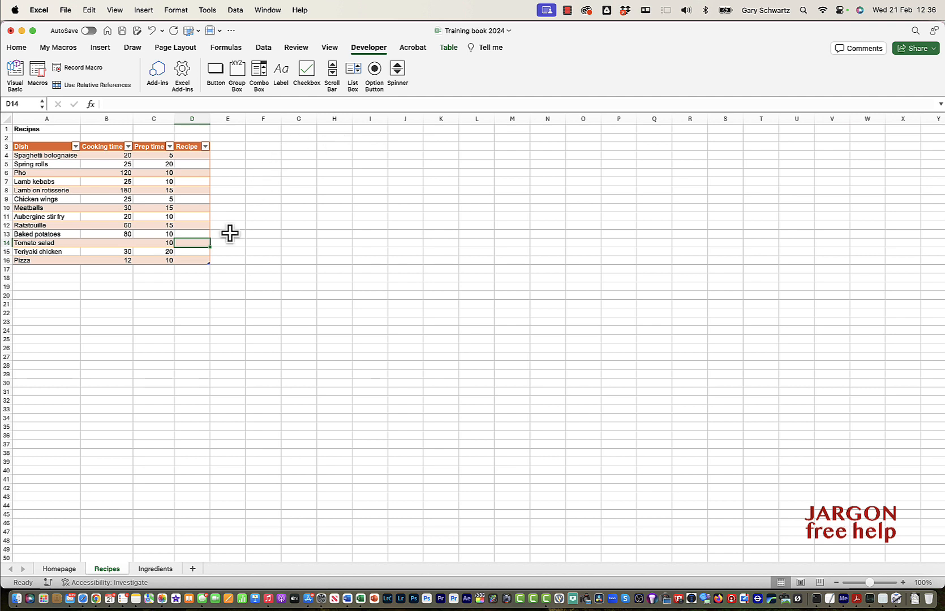
pyautogui.click(217, 70)
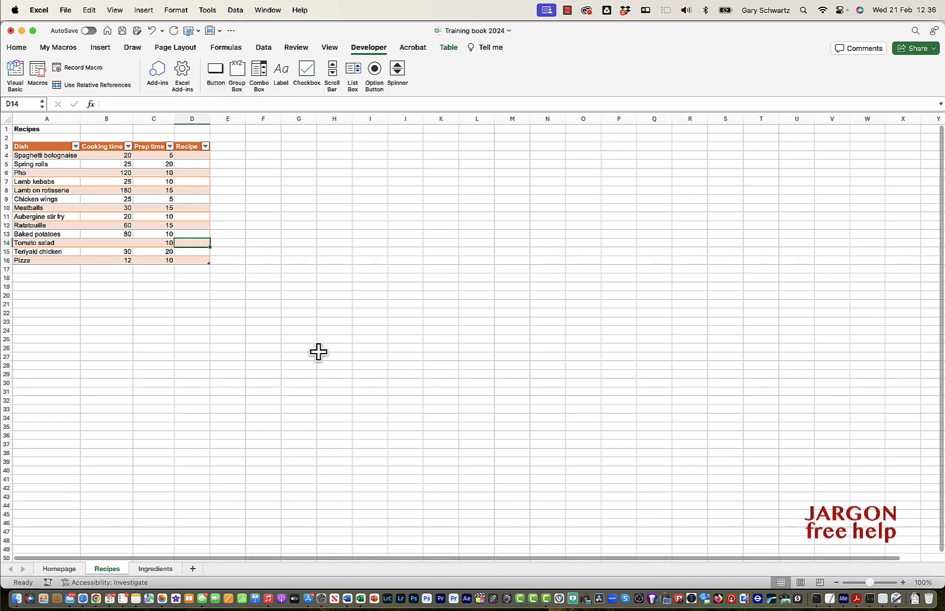
pyautogui.click(77, 68)
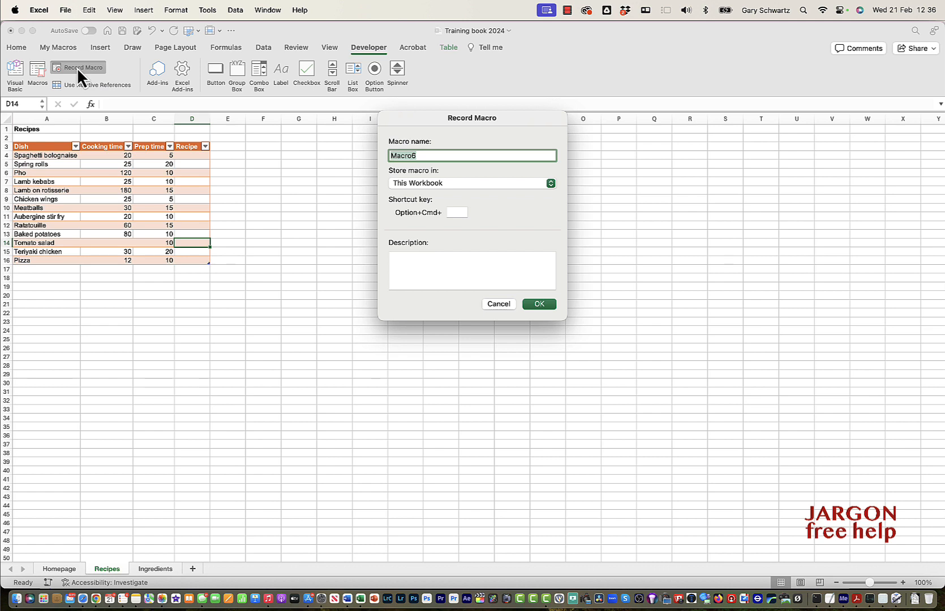
pyautogui.write('Goto_homepage')
pyautogui.click(543, 307)
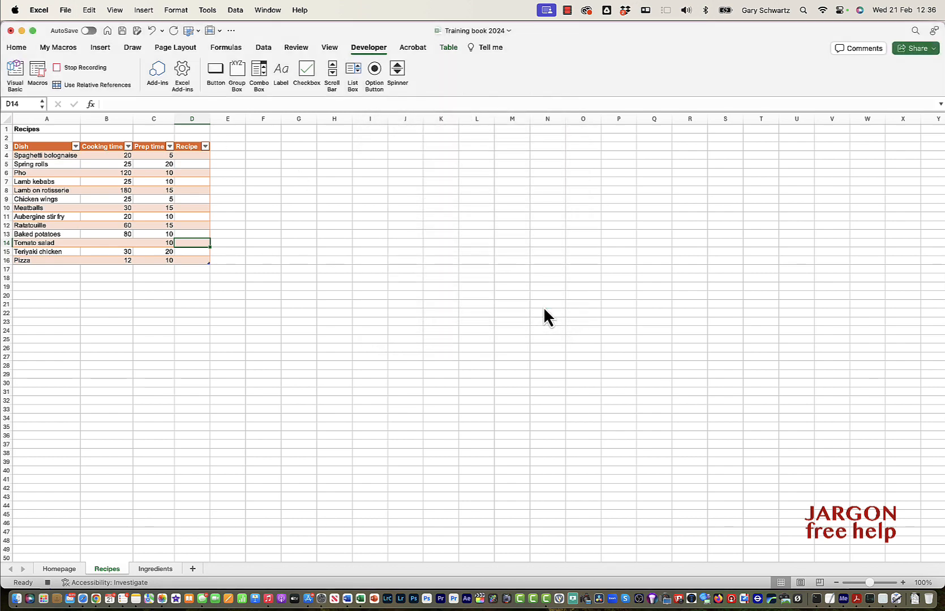
pyautogui.click(65, 572)
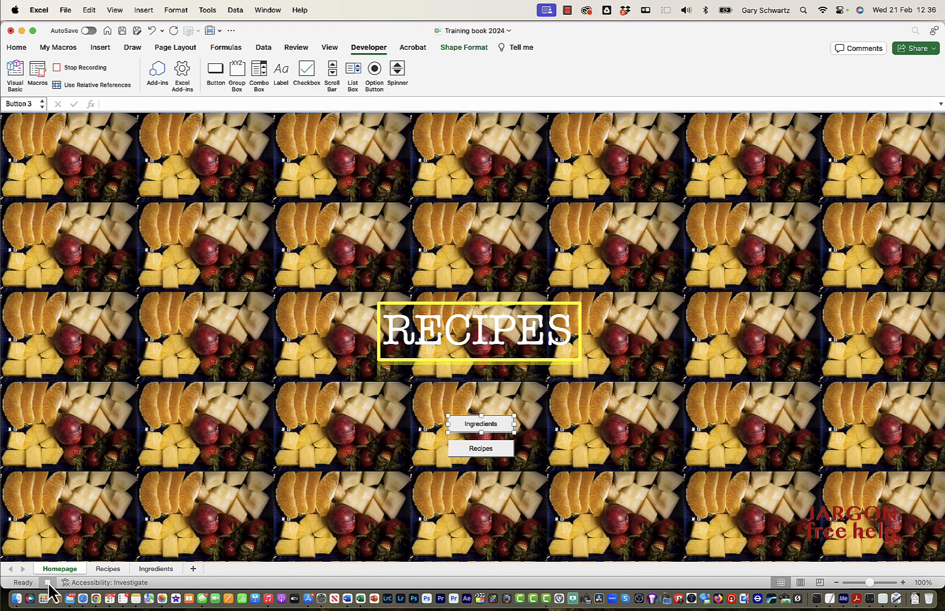
pyautogui.click(48, 583)
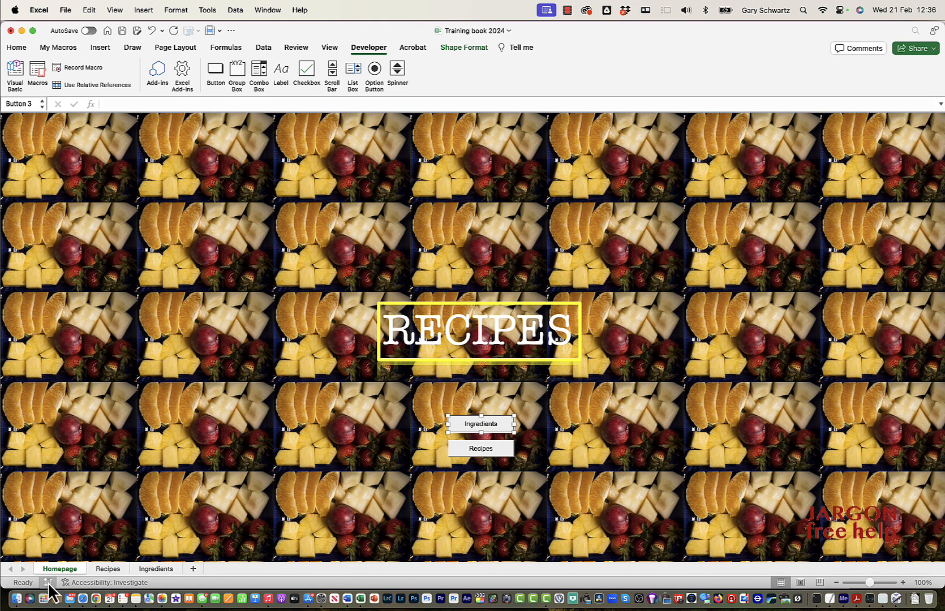
# Step: Draw a button beside the table on the Recipes sheet, around F2:G3, and assign it the Goto_homepage macro
pyautogui.click(107, 569)
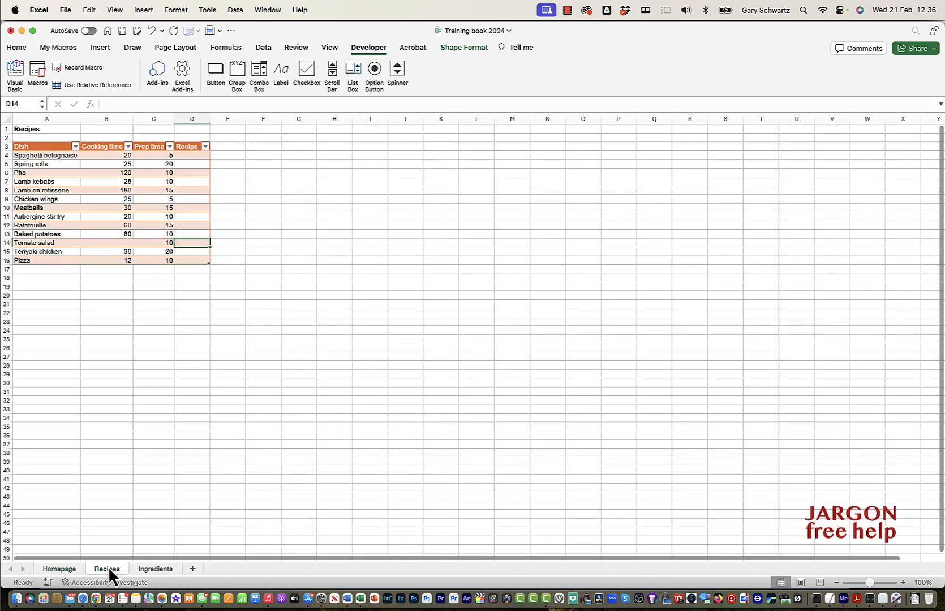
pyautogui.click(214, 70)
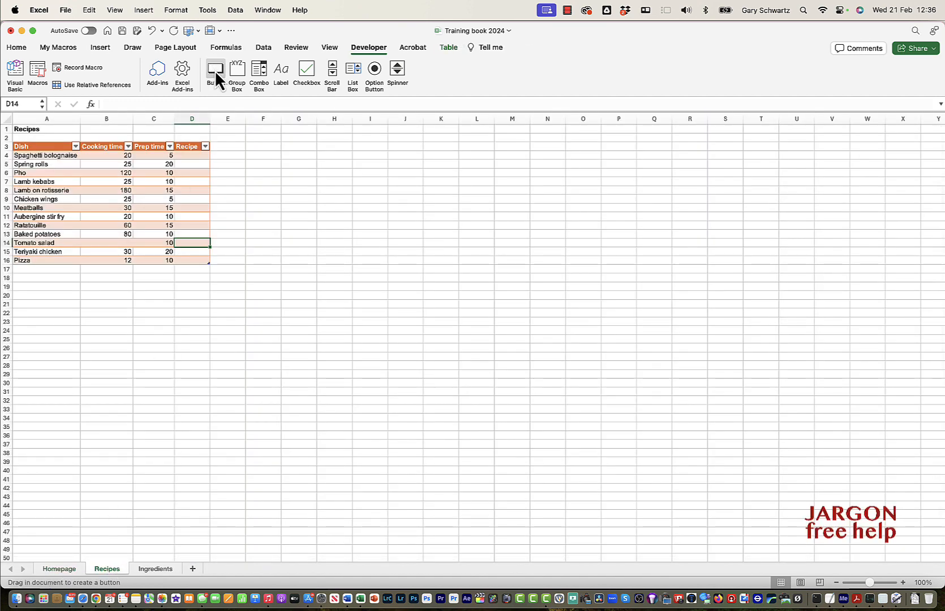
pyautogui.click(243, 134)
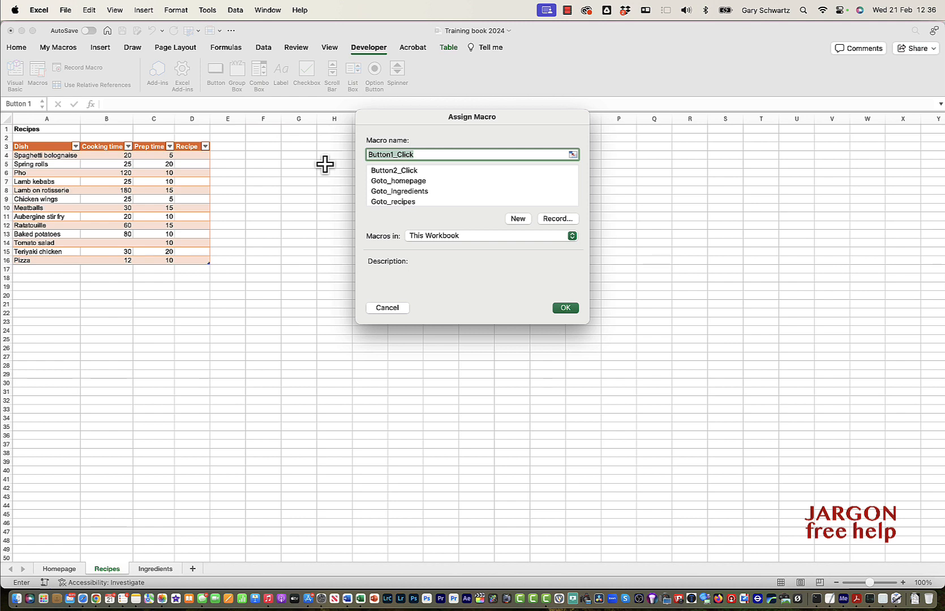
pyautogui.click(418, 182)
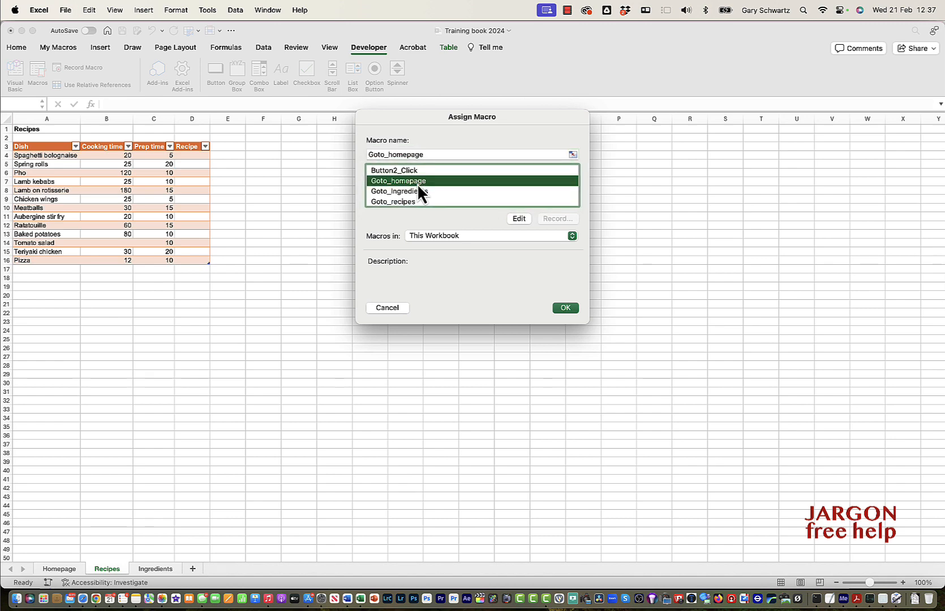
pyautogui.click(565, 308)
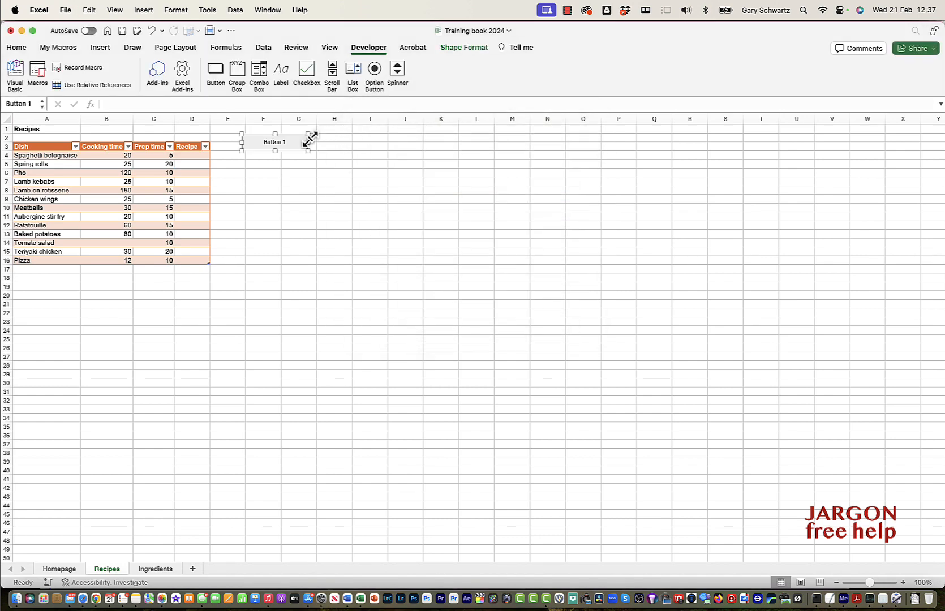
# Step: Change the label of the Recipes sheet's button to "Home", deselect it and test that it opens the Homepage
pyautogui.click(285, 143)
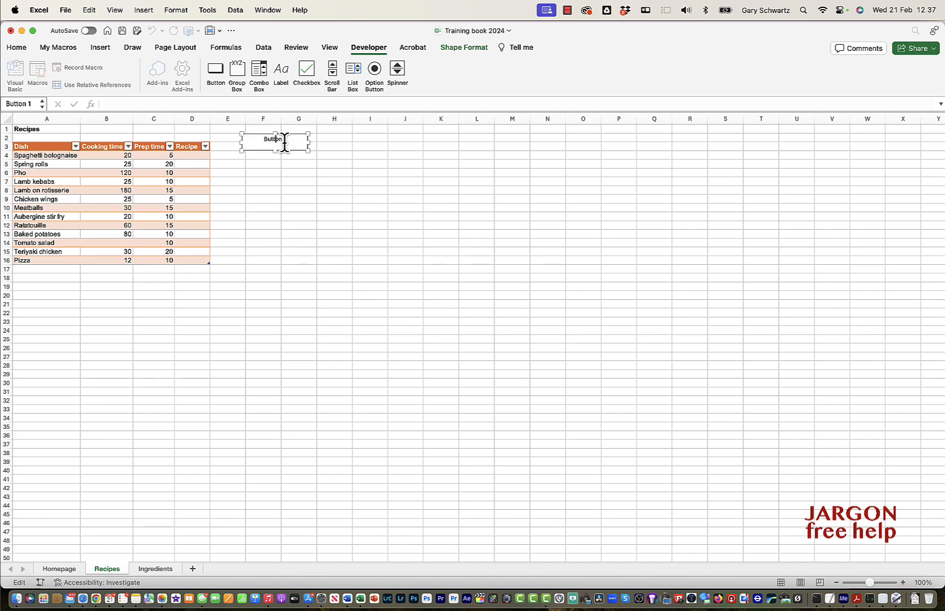
pyautogui.press('BackSpace')
pyautogui.press('BackSpace')
pyautogui.write('Home')
pyautogui.click(283, 181)
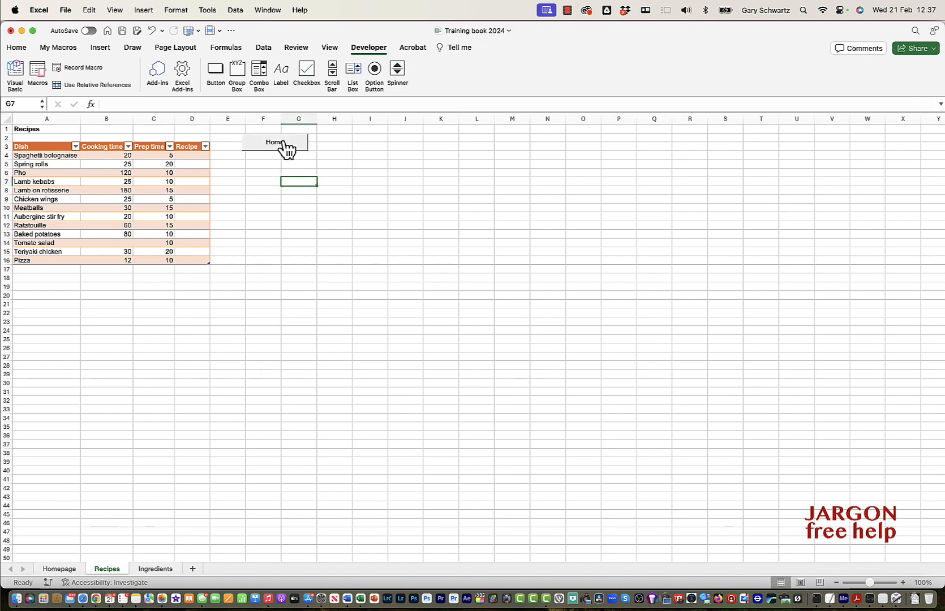
pyautogui.click(283, 142)
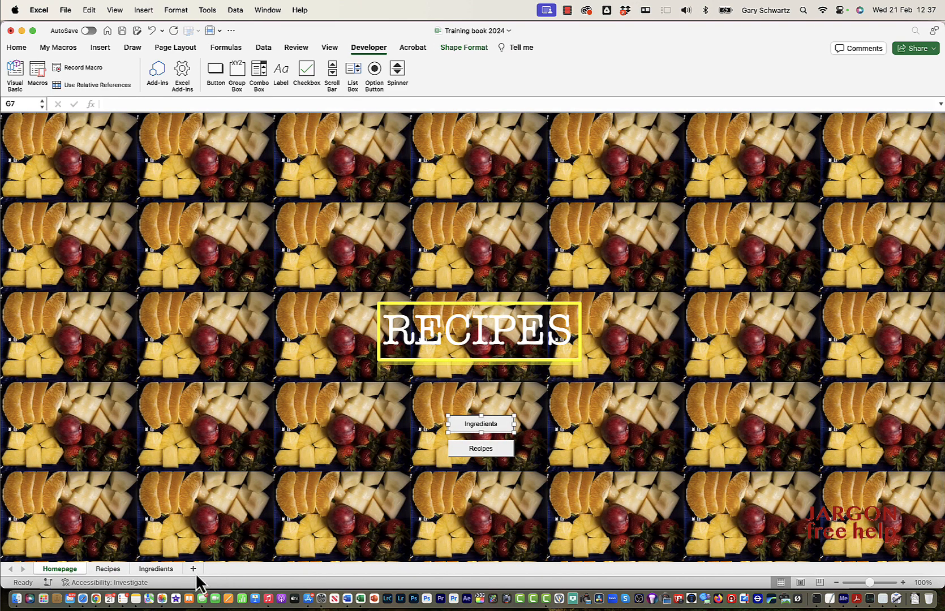
# Step: Draw a button beside the table on the Ingredients sheet, near D3, and assign it the Goto_homepage macro
pyautogui.click(165, 569)
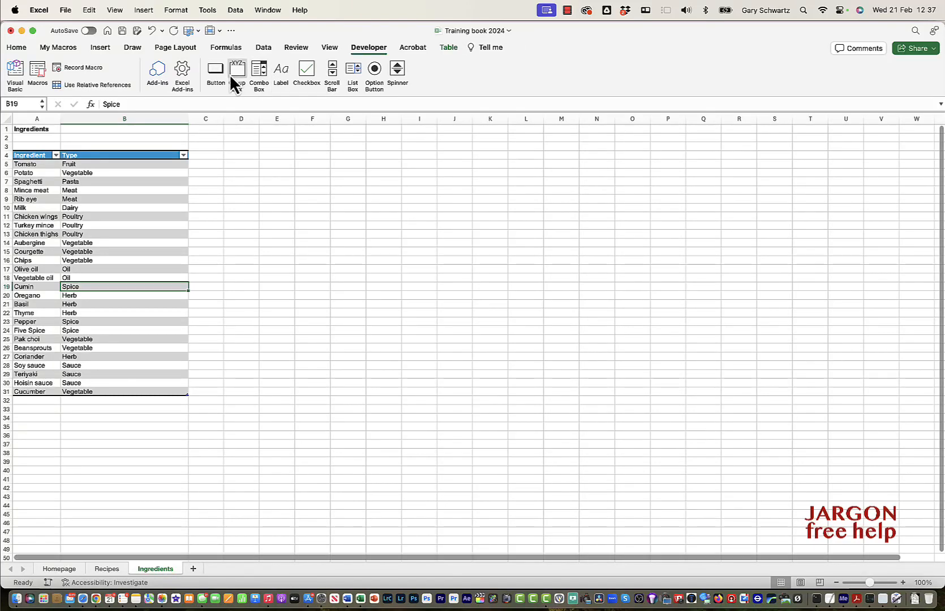
pyautogui.click(218, 73)
pyautogui.moveTo(224, 142); pyautogui.dragTo(255, 148)
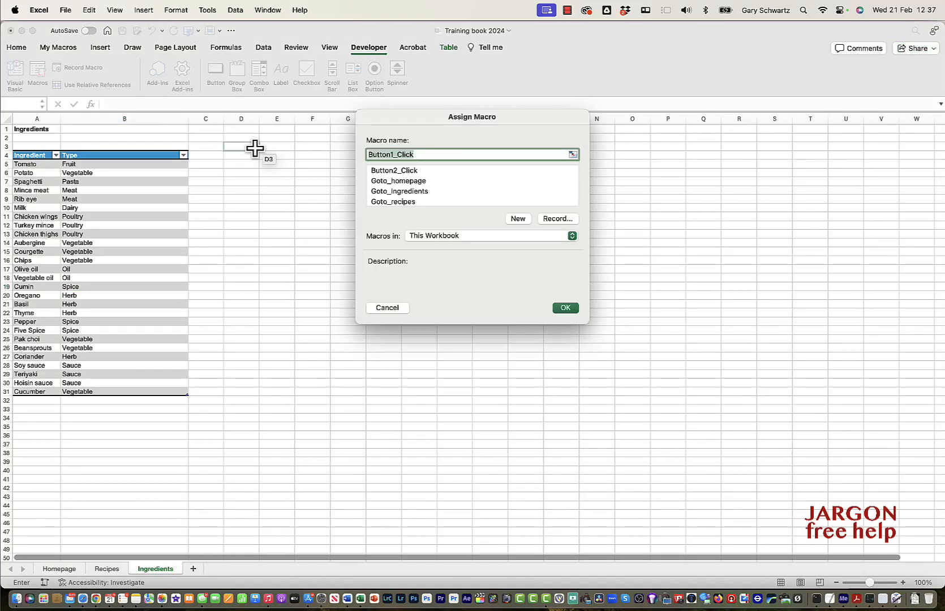
pyautogui.click(408, 181)
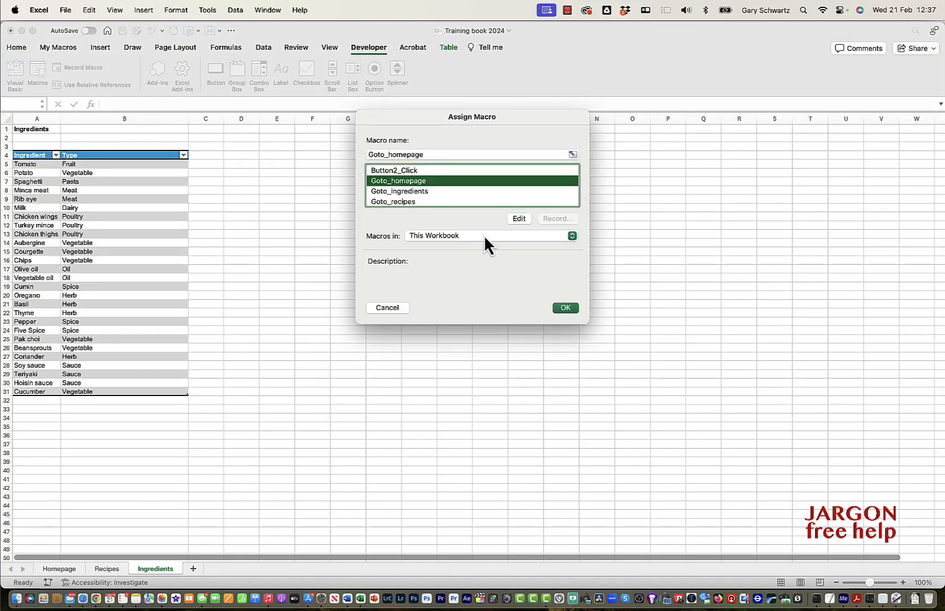
pyautogui.click(564, 308)
# Step: Change the label of the Ingredients sheet's button to "Home" and deselect it
pyautogui.click(273, 154)
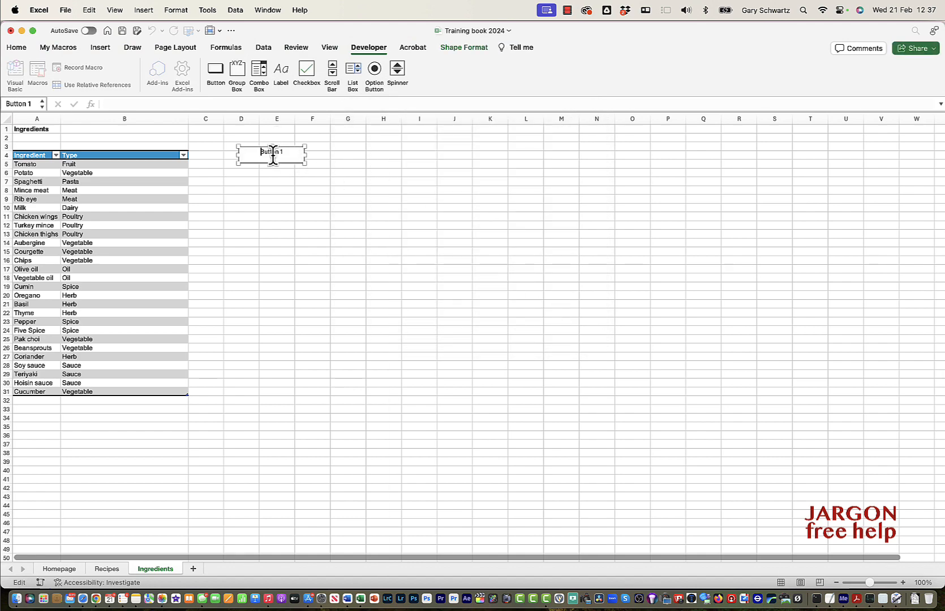
pyautogui.press('BackSpace')
pyautogui.press('BackSpace')
pyautogui.press('BackSpace')
pyautogui.press('BackSpace')
pyautogui.press('BackSpace')
pyautogui.press('BackSpace')
pyautogui.write('Home')
pyautogui.click(277, 181)
# Step: Test navigation with both Home buttons and the Homepage's Recipes button, and select the RECIPES title box on the Homepage
pyautogui.click(280, 158)
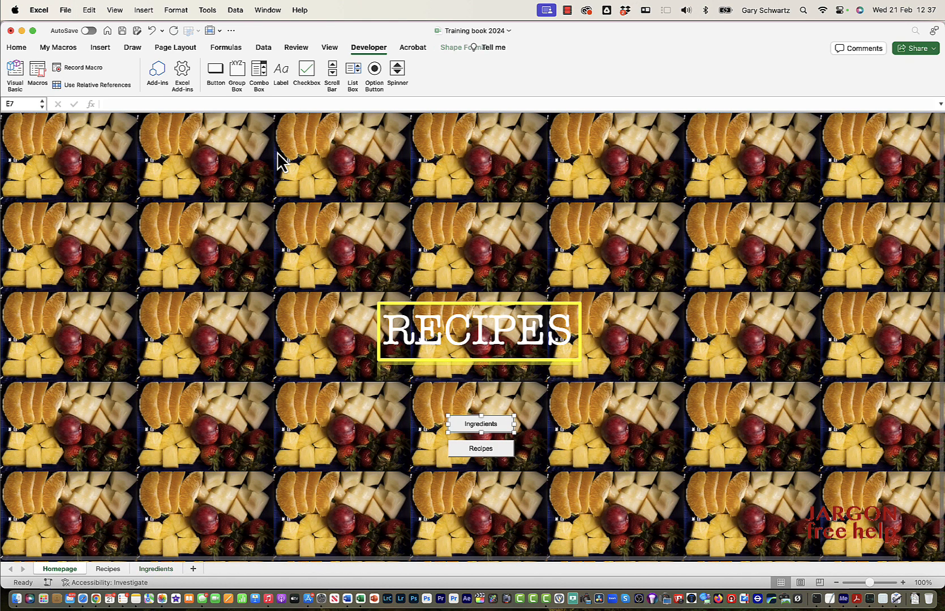
pyautogui.click(466, 451)
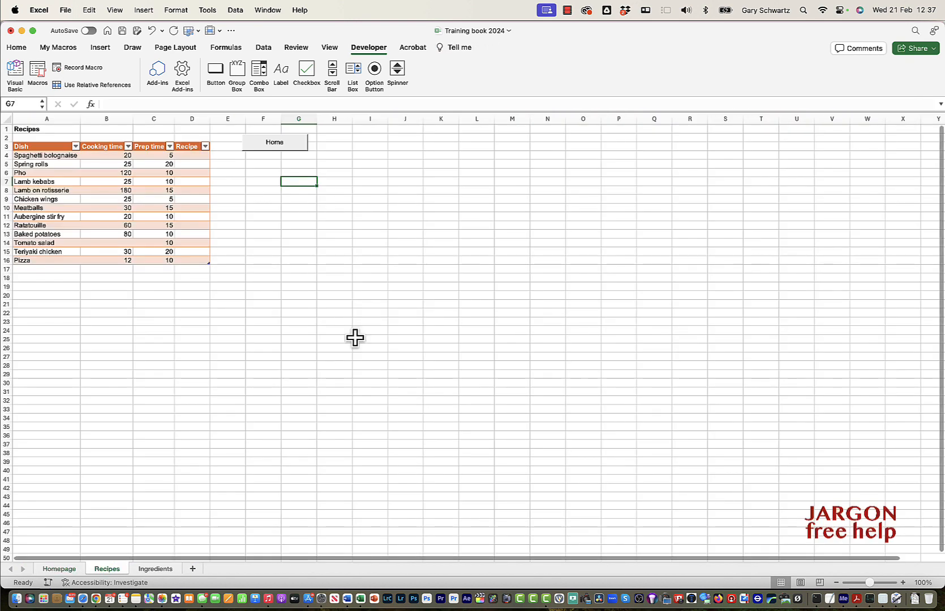
pyautogui.click(277, 148)
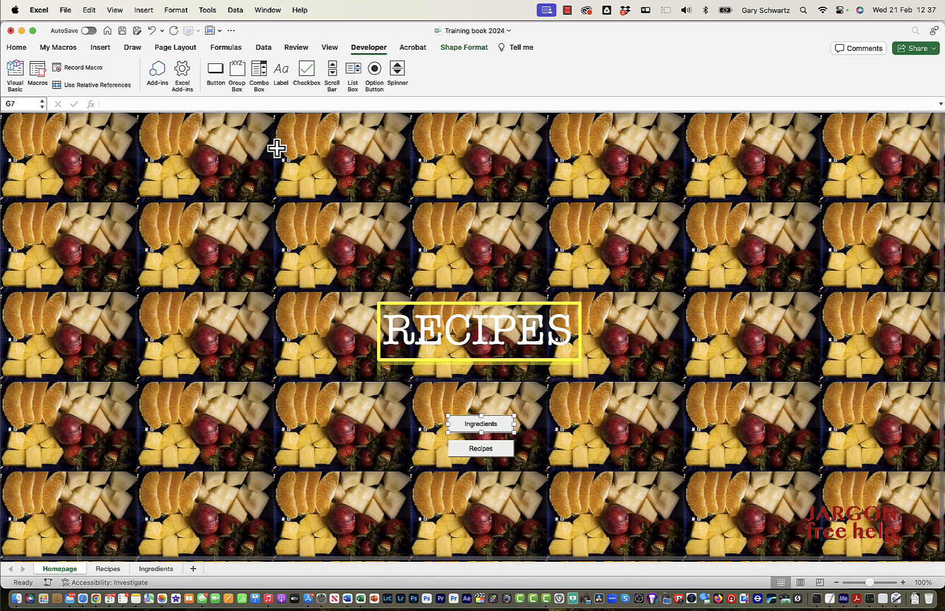
pyautogui.click(569, 317)
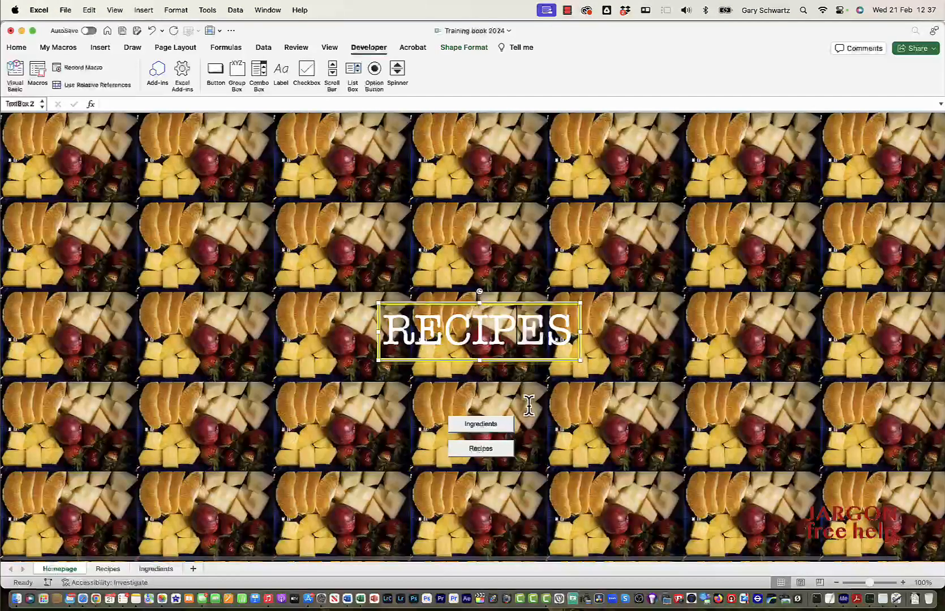